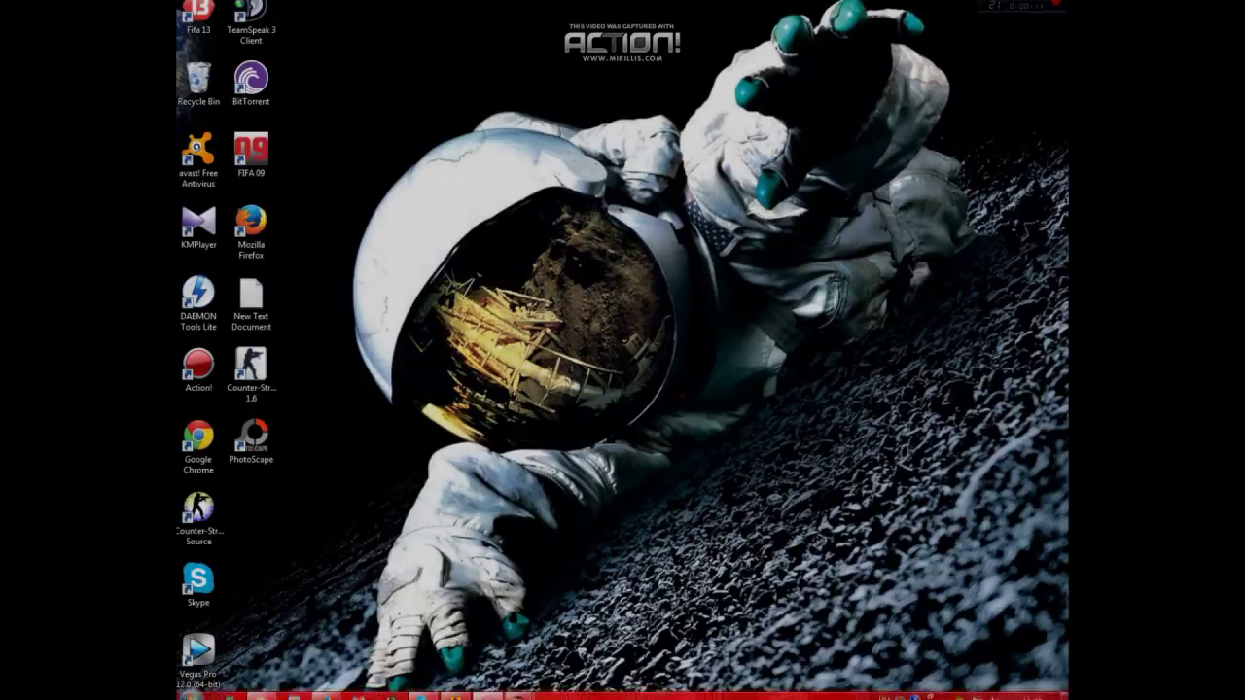
Bring up the SRCDS(1).rar archive and select all its folders and files to show its contents.
left_click(518, 692)
left_click(443, 603)
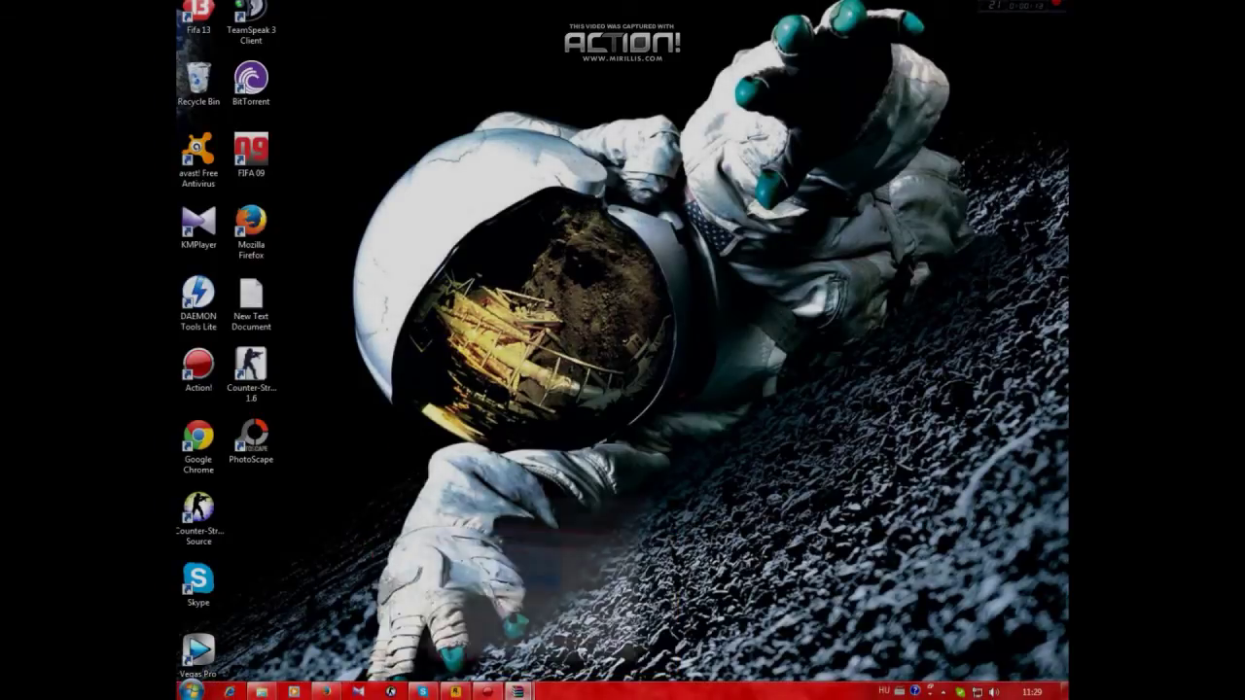
left_click_drag(253, 383, 276, 234)
Show the contents of the srcdsnonsteam.rar archive, and minimise both archive windows.
mouse_move(457, 697)
left_click(517, 691)
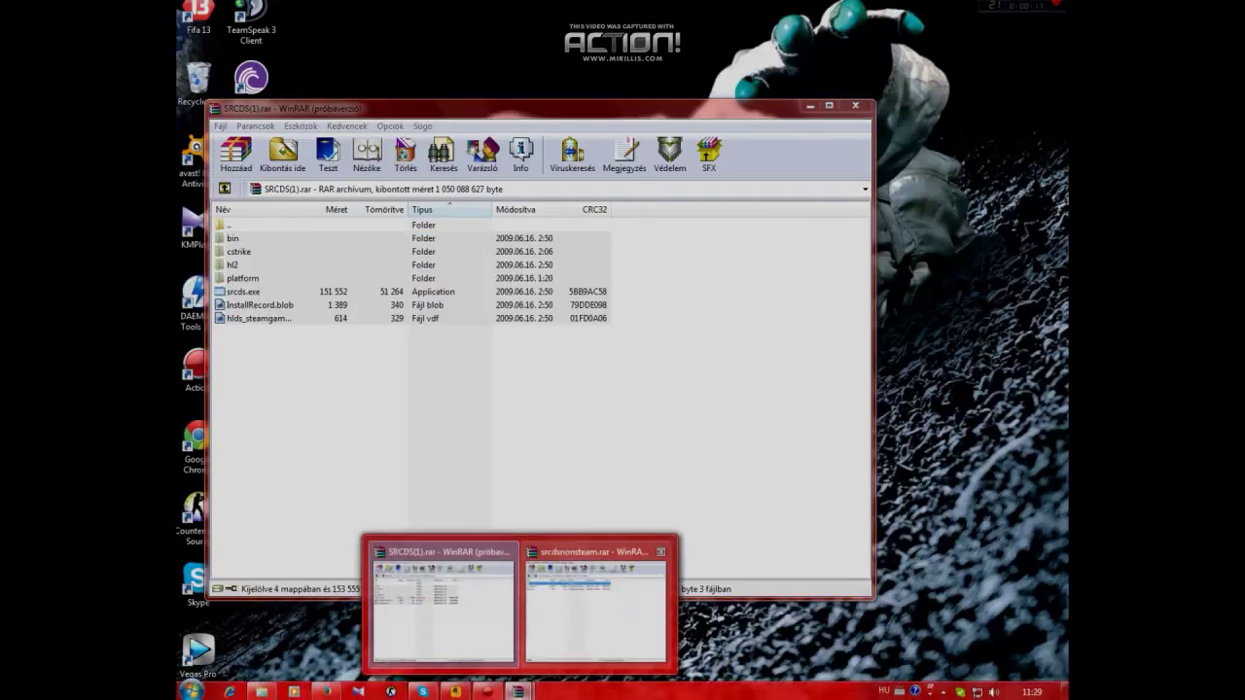
left_click(595, 603)
left_click_drag(452, 412, 411, 280)
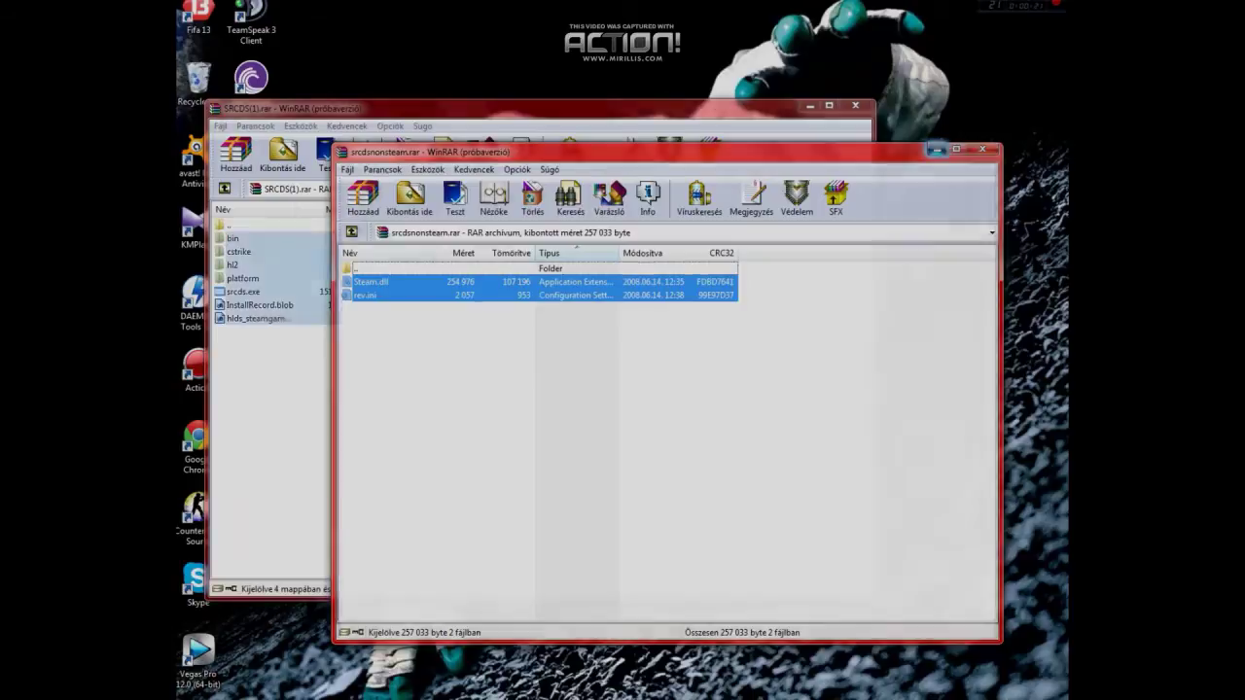
left_click(937, 149)
left_click(809, 106)
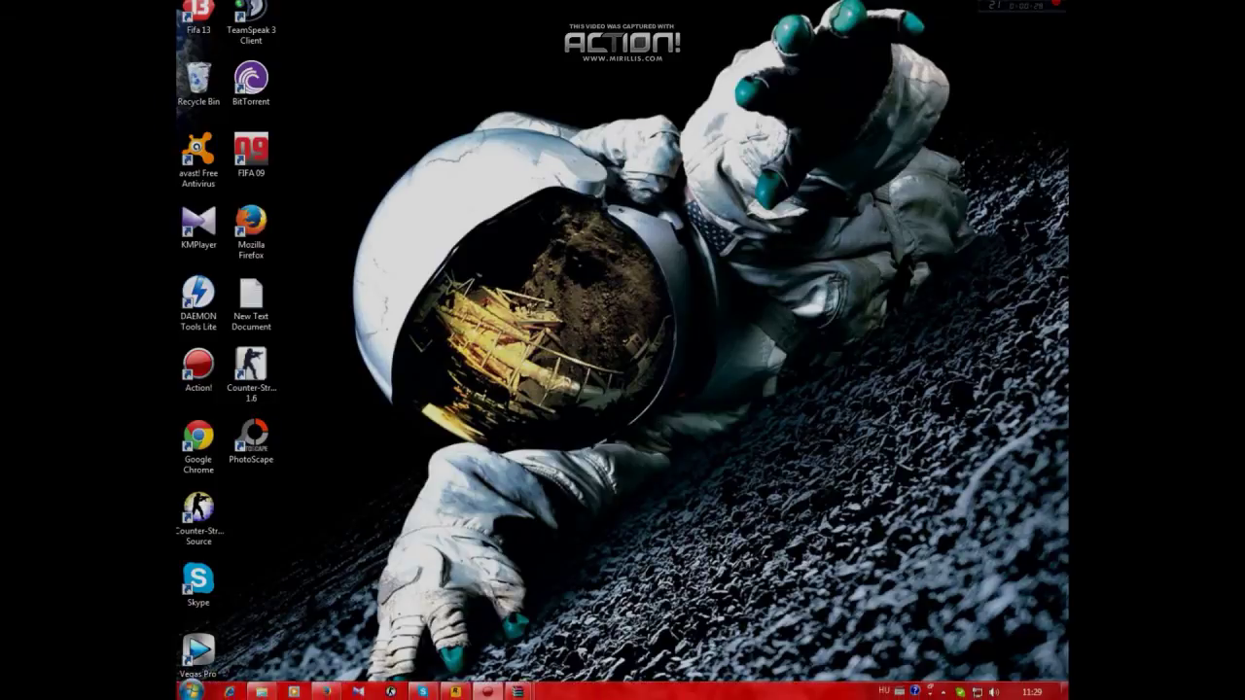
Review the full contents of SRCDS(1).rar once more and minimise its window.
mouse_move(518, 691)
left_click(444, 603)
left_click_drag(331, 385, 316, 247)
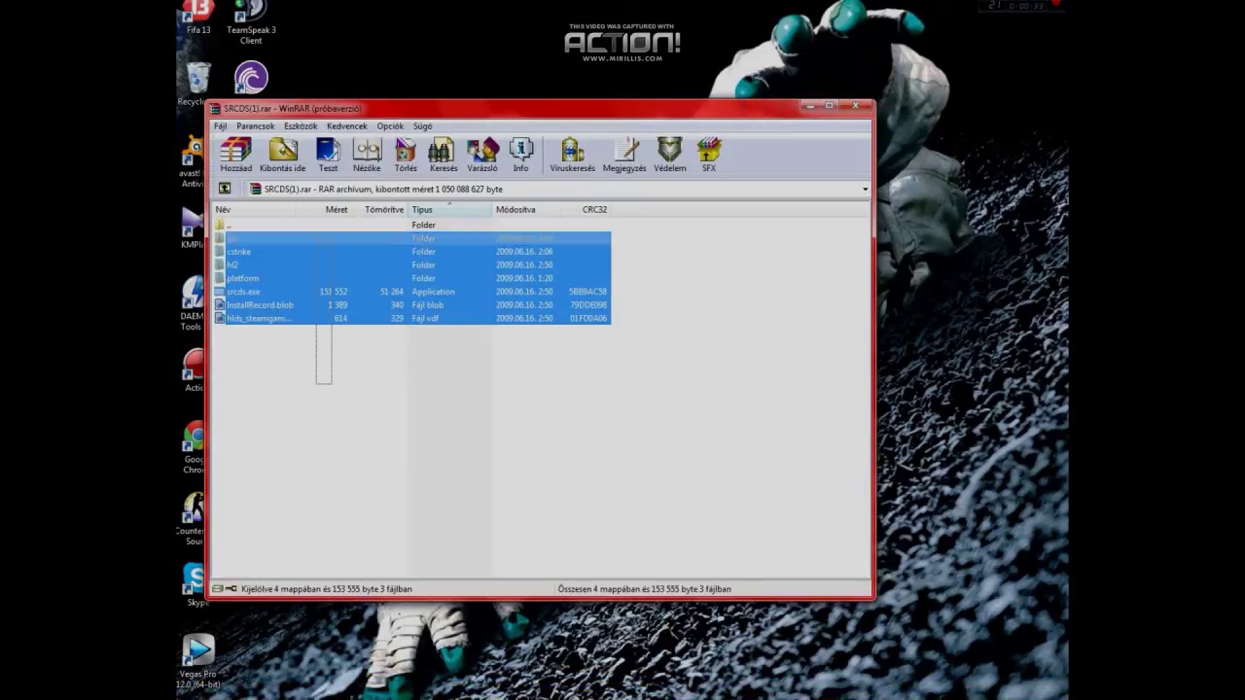
left_click(809, 105)
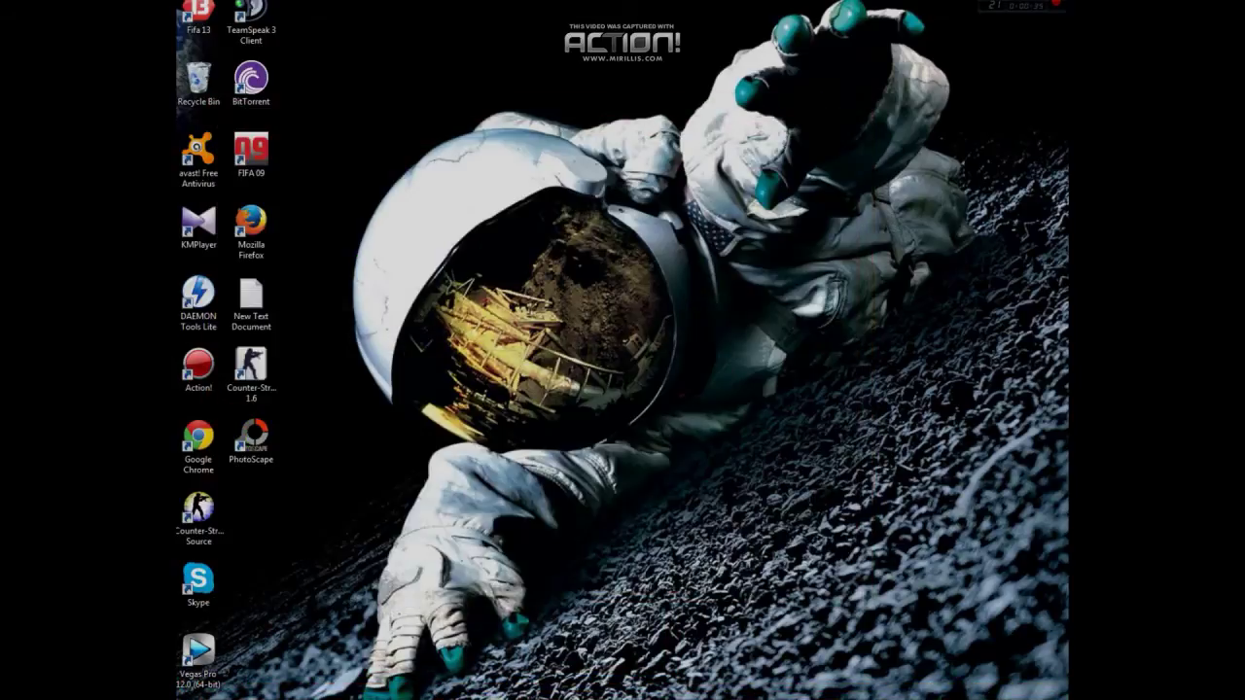
Open the Srcds3 folder on Local Disk (D:) in the file browser.
left_click(261, 692)
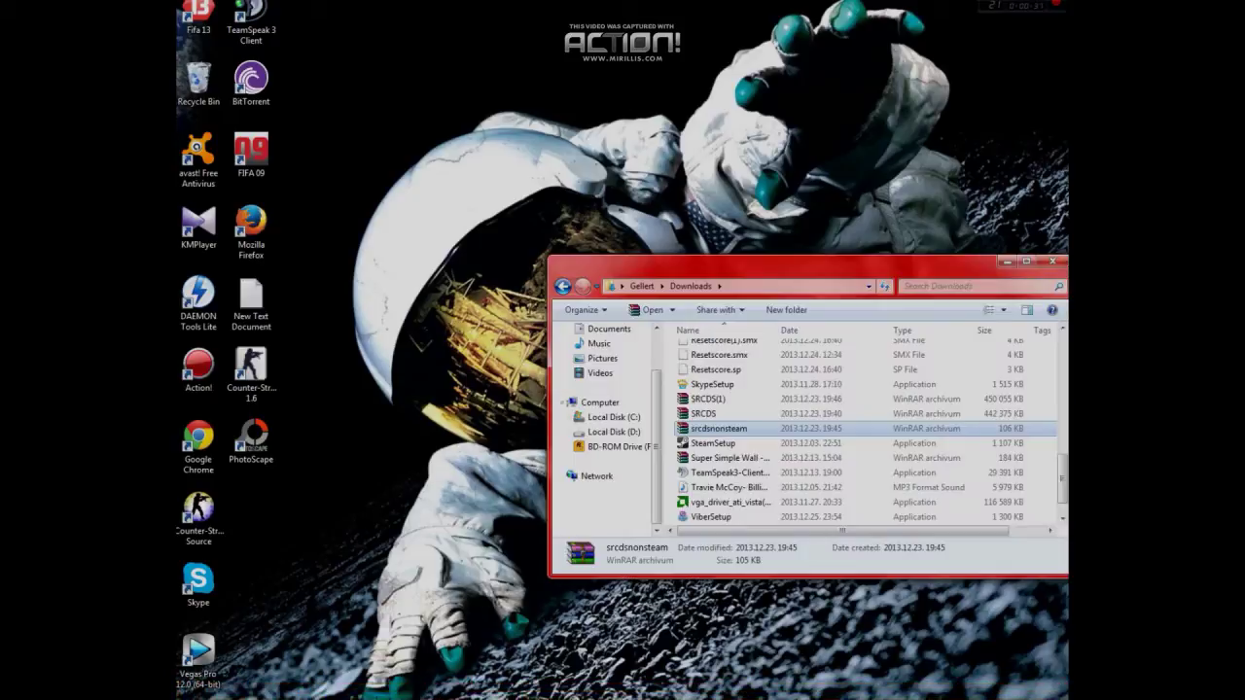
left_click(613, 432)
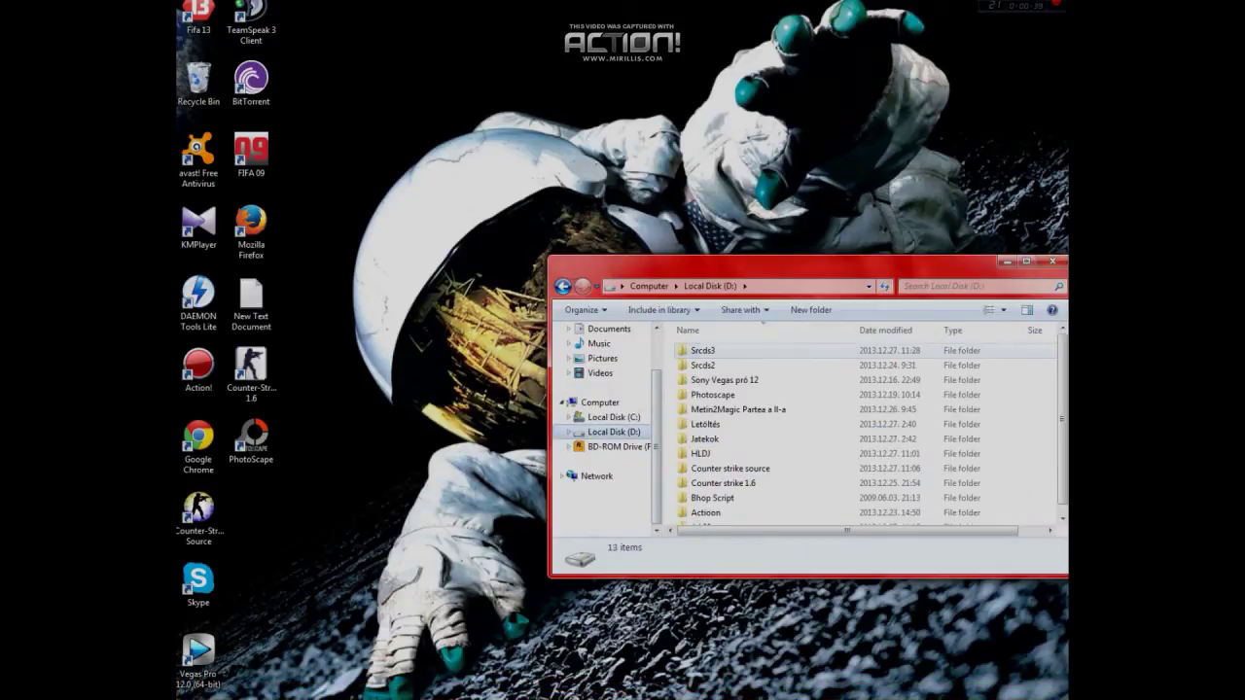
double_click(702, 350)
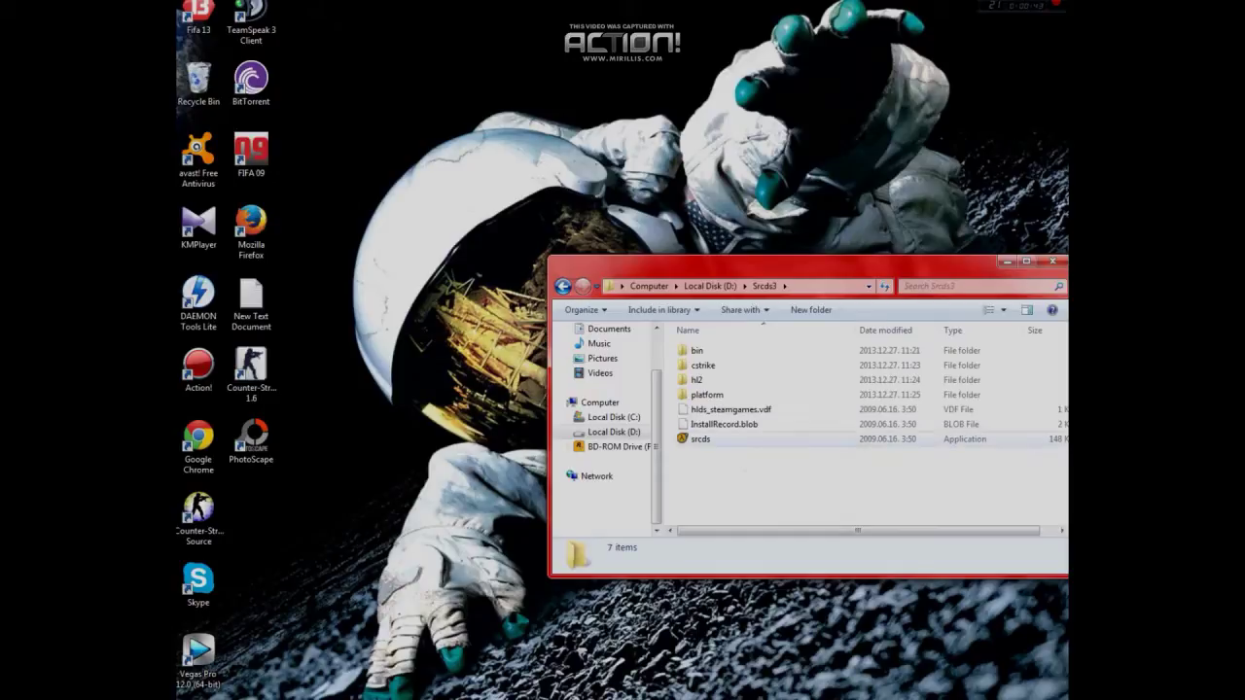
Create a shortcut to the srcds application inside the Srcds3 folder.
left_click(702, 438)
right_click(704, 438)
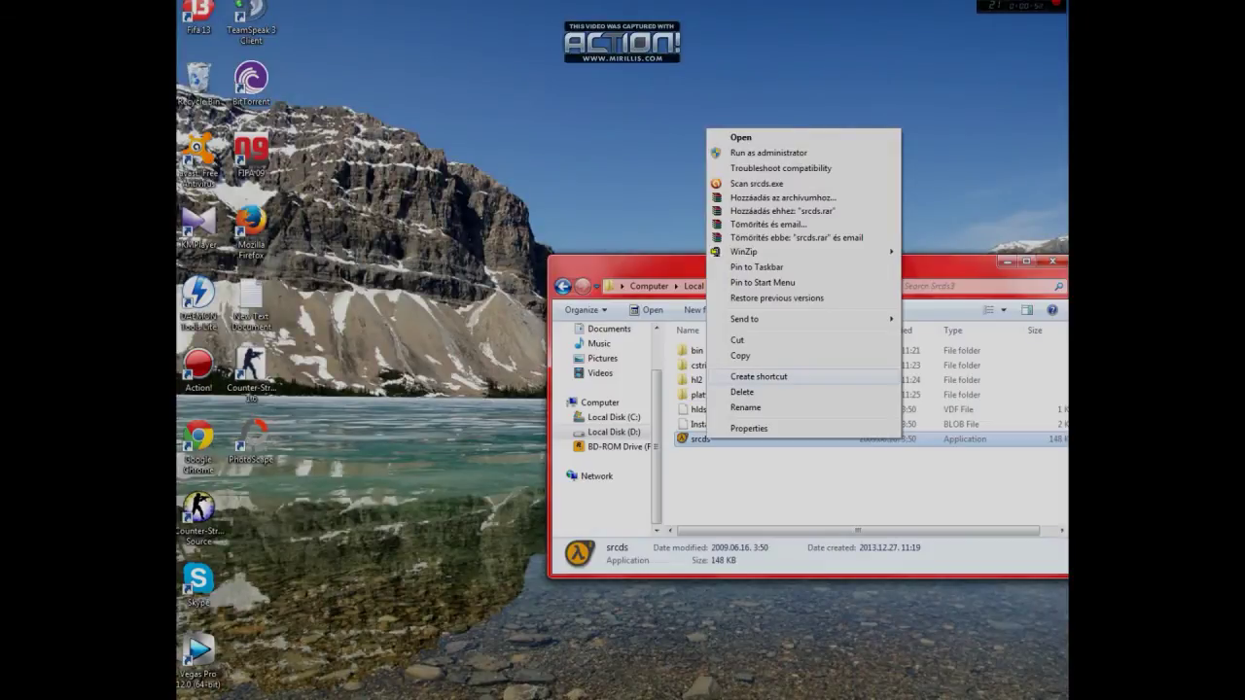
left_click(758, 376)
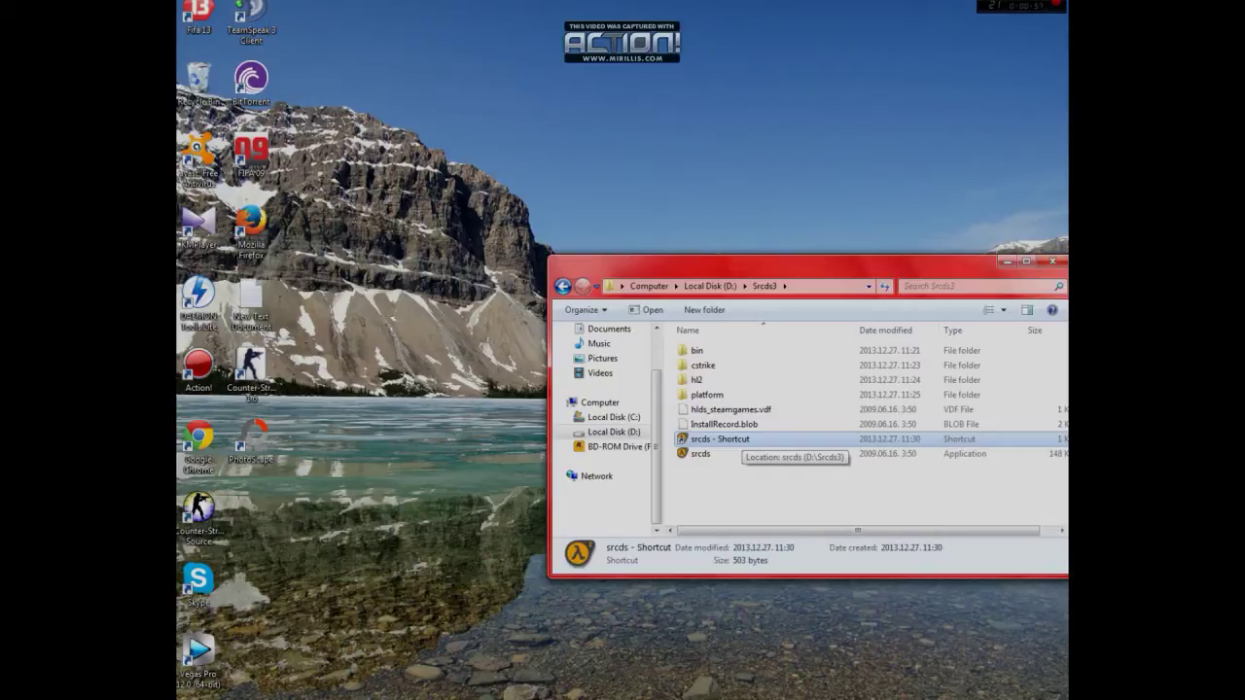
Append the launch options "-console -game cstrike +map de_dust2 -maxplayers 16 -autoupdate" from New Text Document to the srcds shortcut's target.
right_click(744, 440)
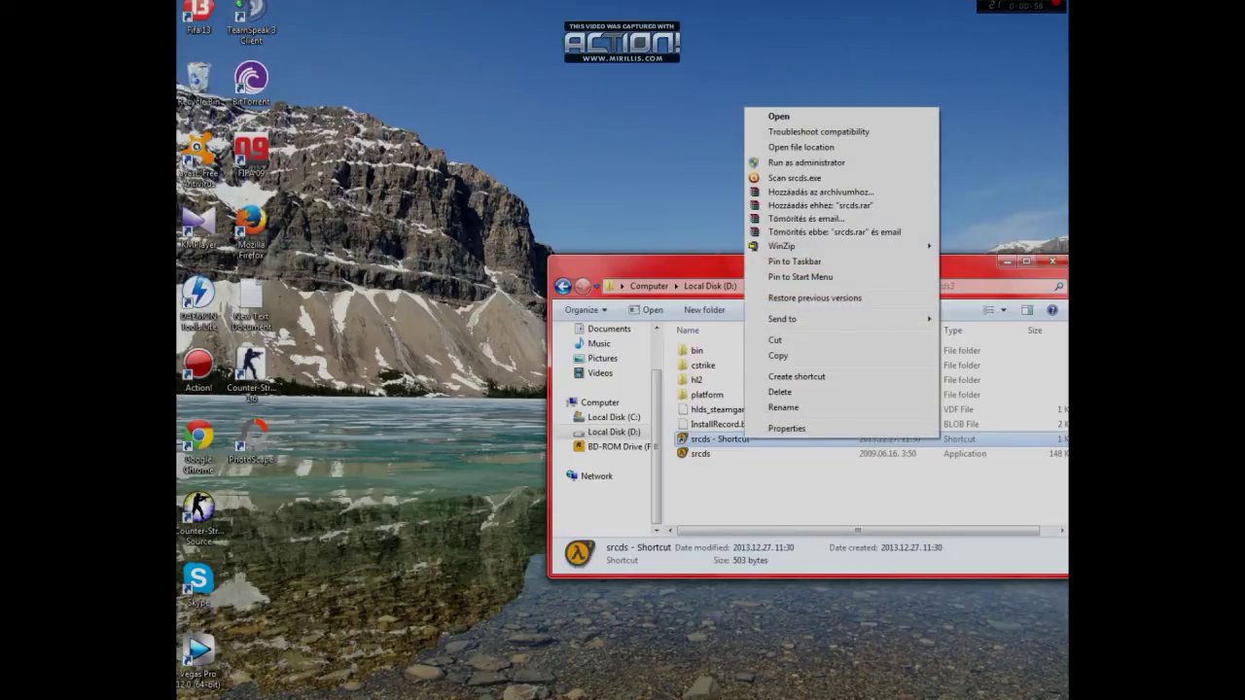
left_click(786, 428)
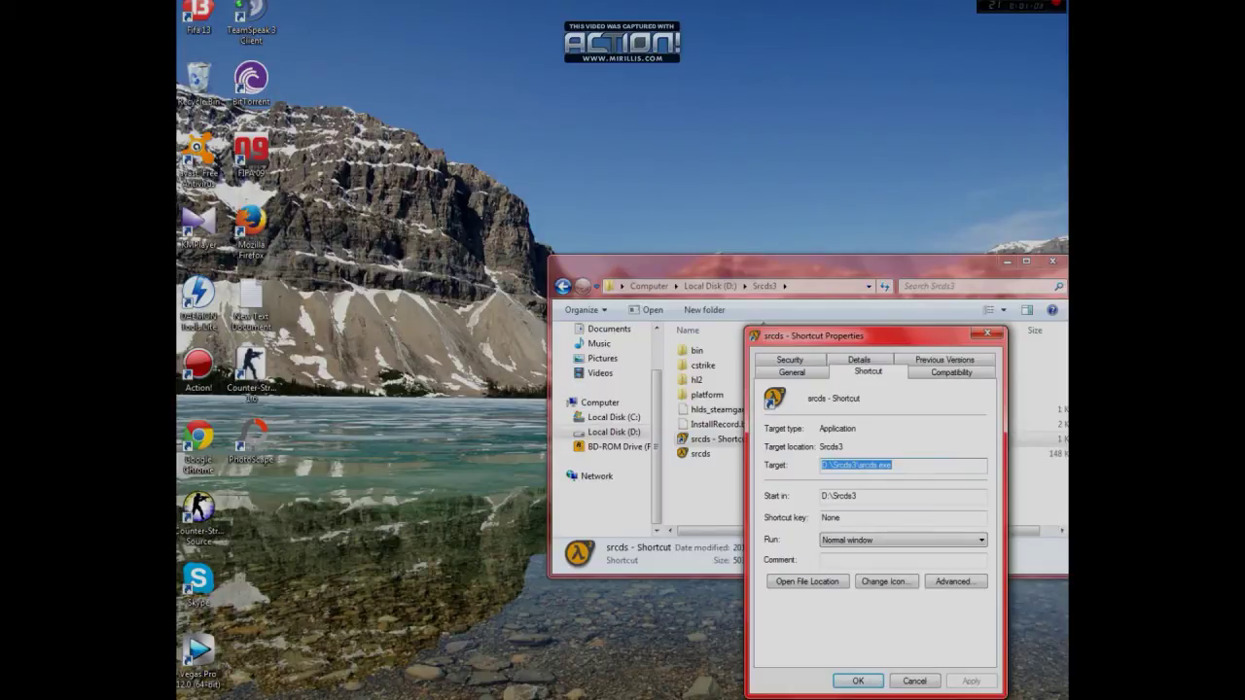
left_click(894, 466)
double_click(251, 302)
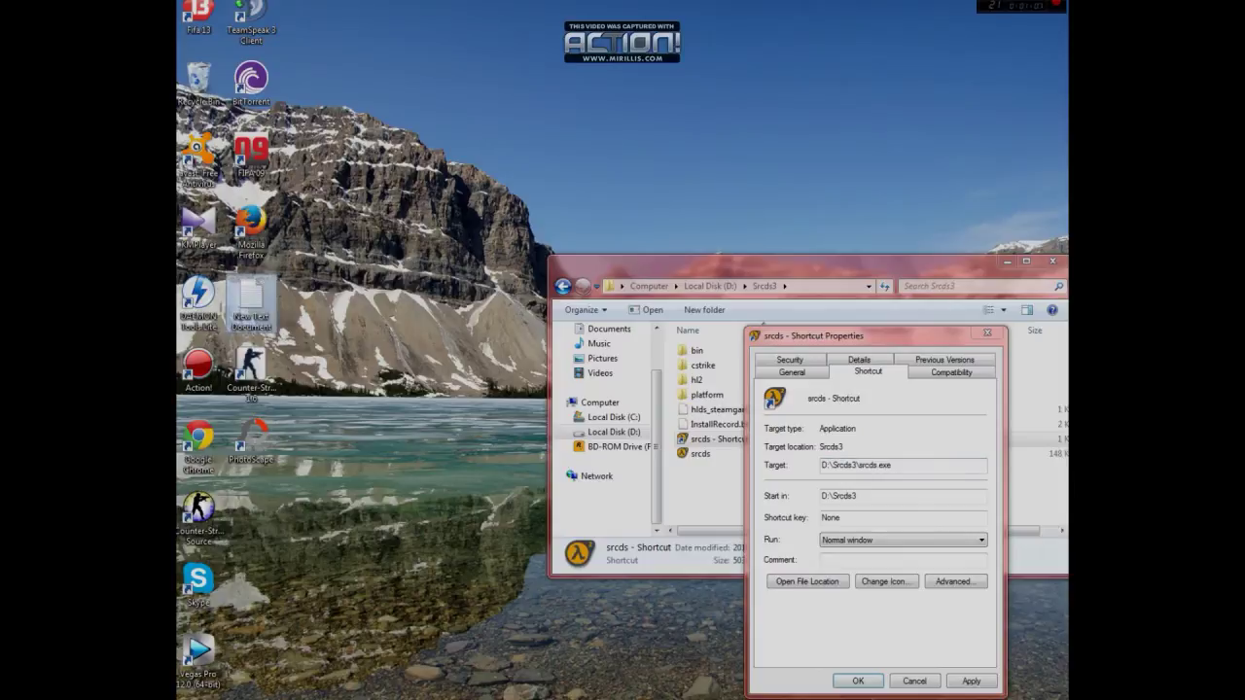
left_click_drag(679, 122, 322, 122)
key("ctrl+c")
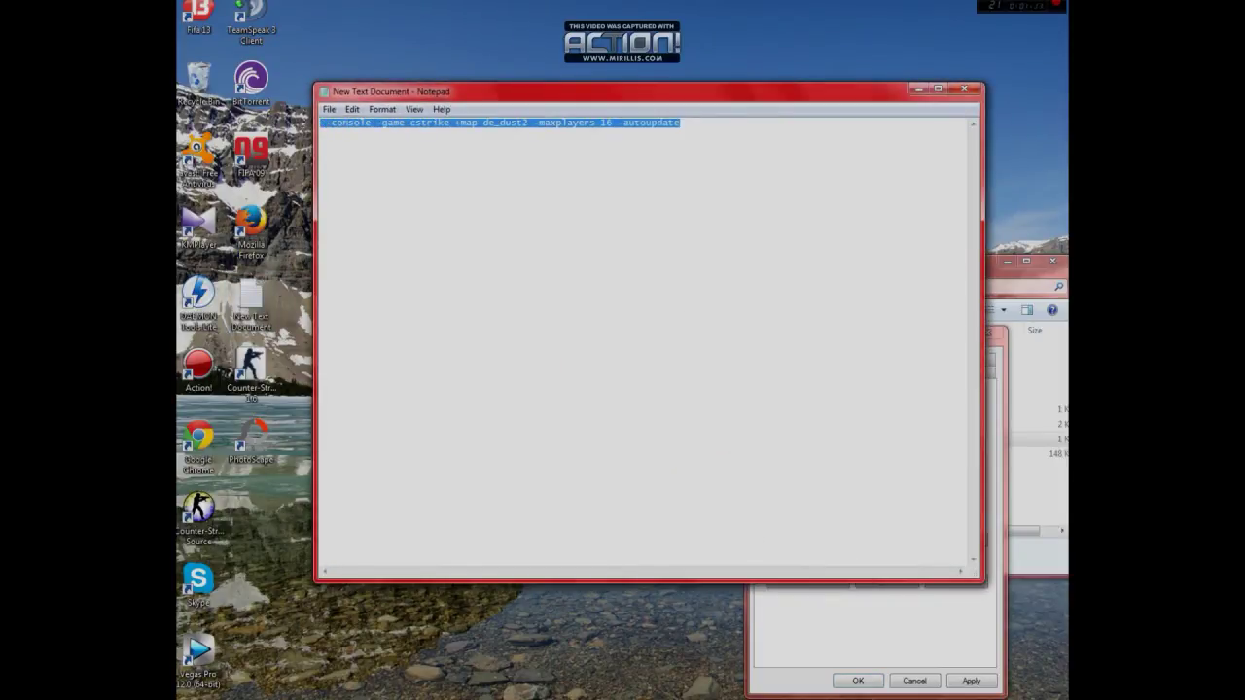
left_click(964, 88)
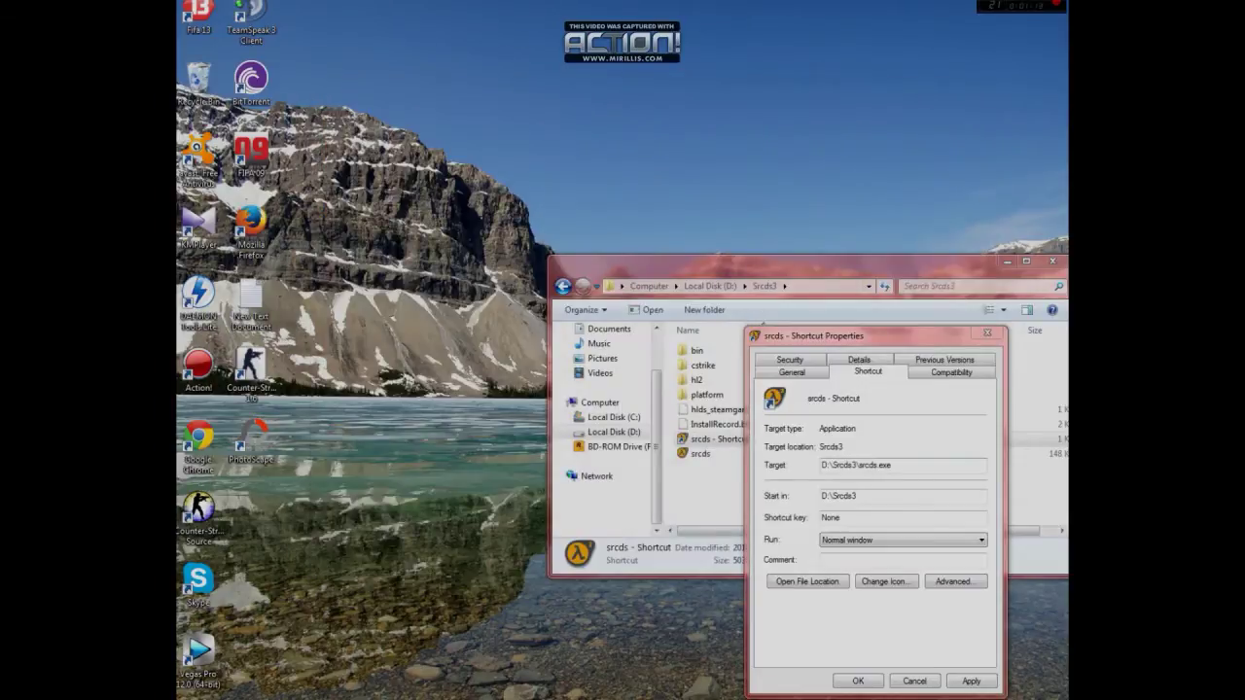
left_click(924, 465)
key("ctrl+v")
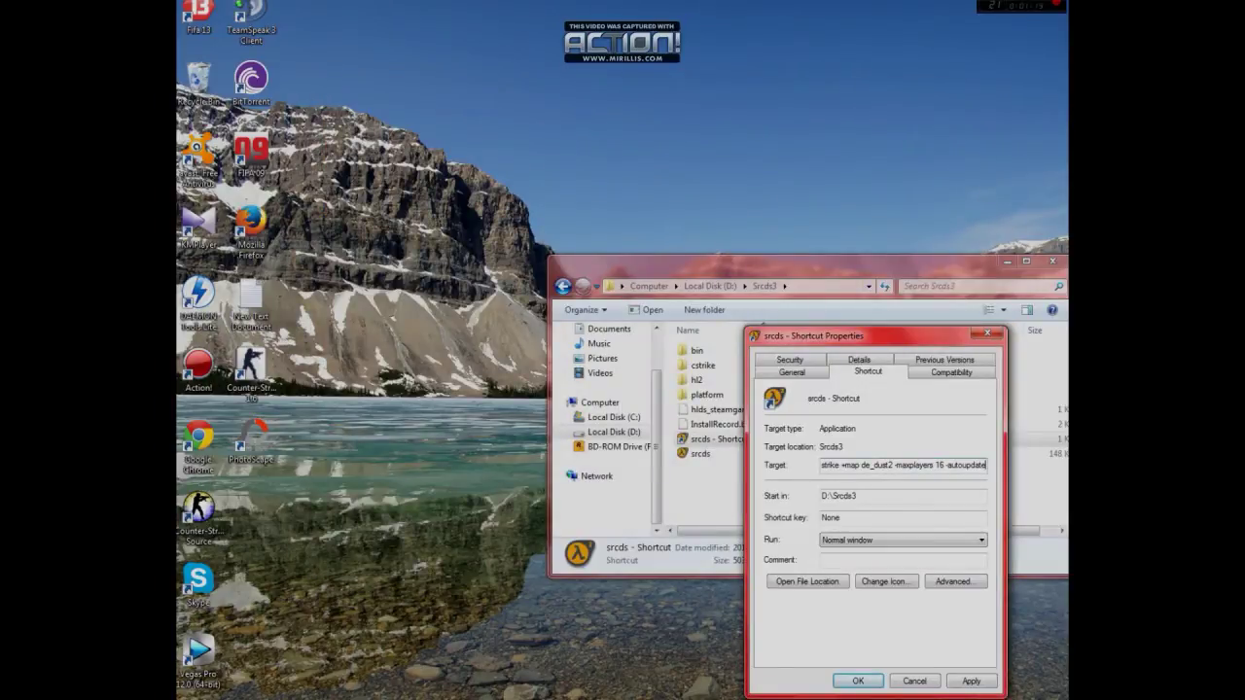
Set -maxplayers to 32 in the shortcut's target, check the full line, and apply the properties.
double_click(940, 466)
type("32")
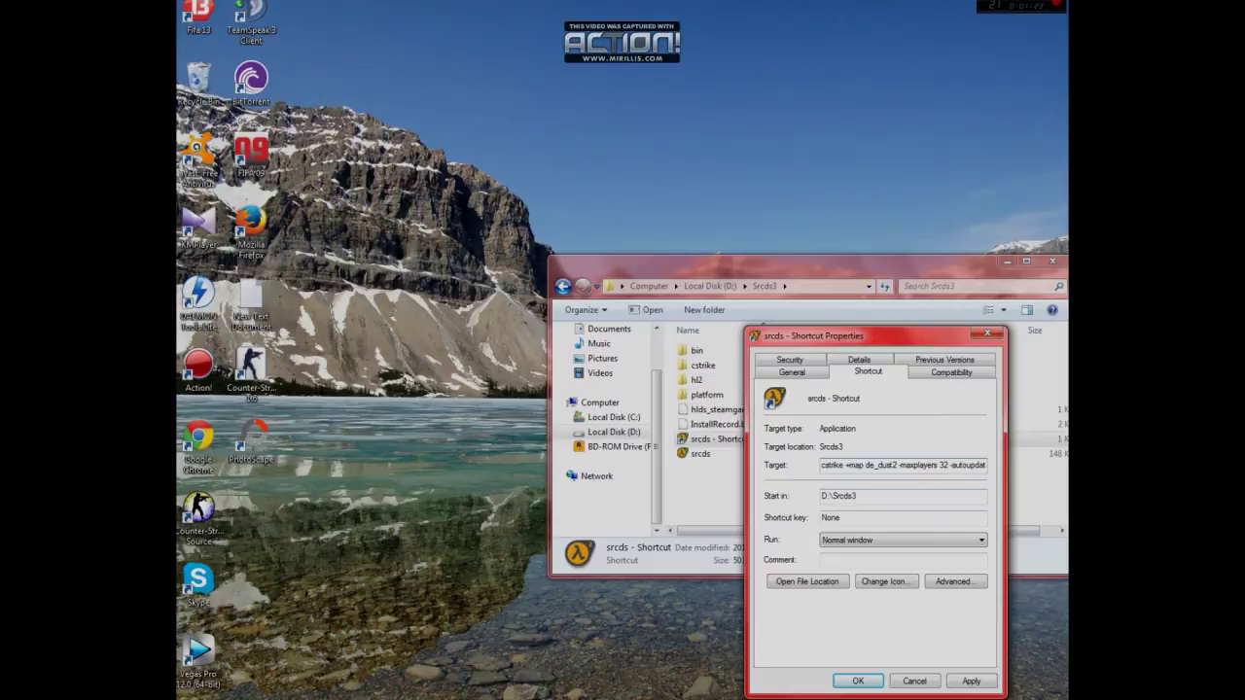
key("Left")
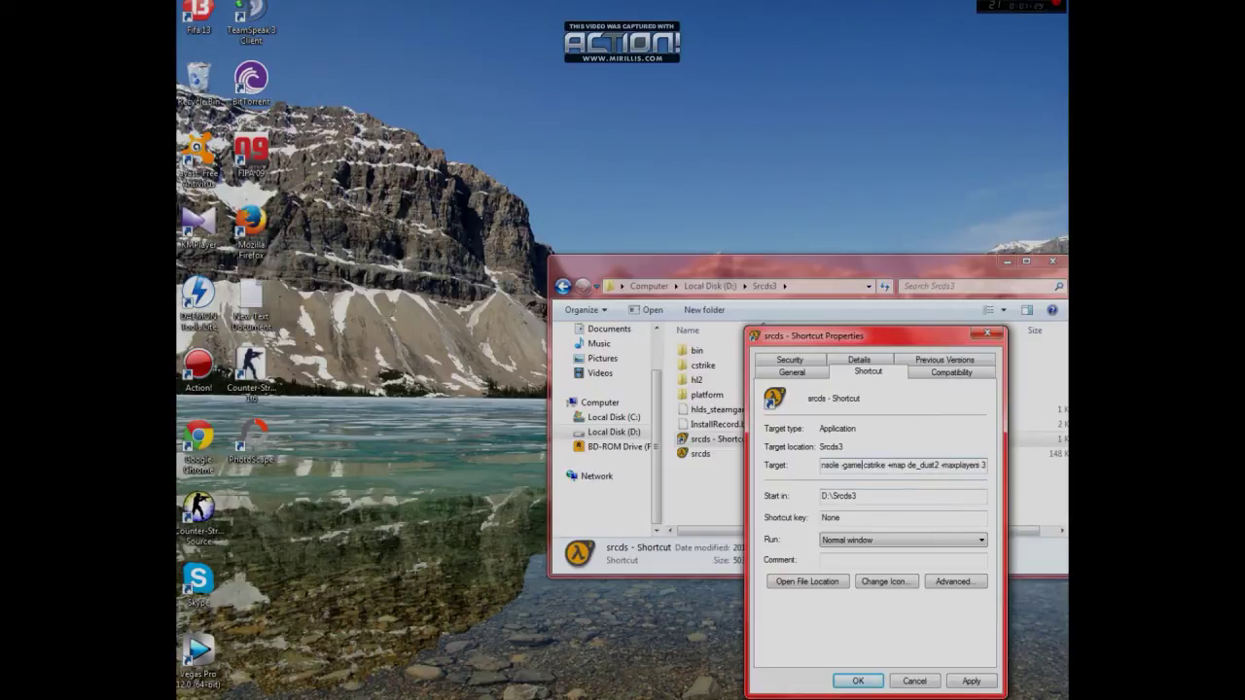
key("Left")
key("Left")
key("Left")
key("Left")
key("Left")
key("Left")
key("Left")
key("Left")
key("Left")
key("Left")
key("Left")
key("Left")
key("Left")
key("Left")
key("Left")
key("Left")
key("Left")
key("Left")
key("Left")
key("Left")
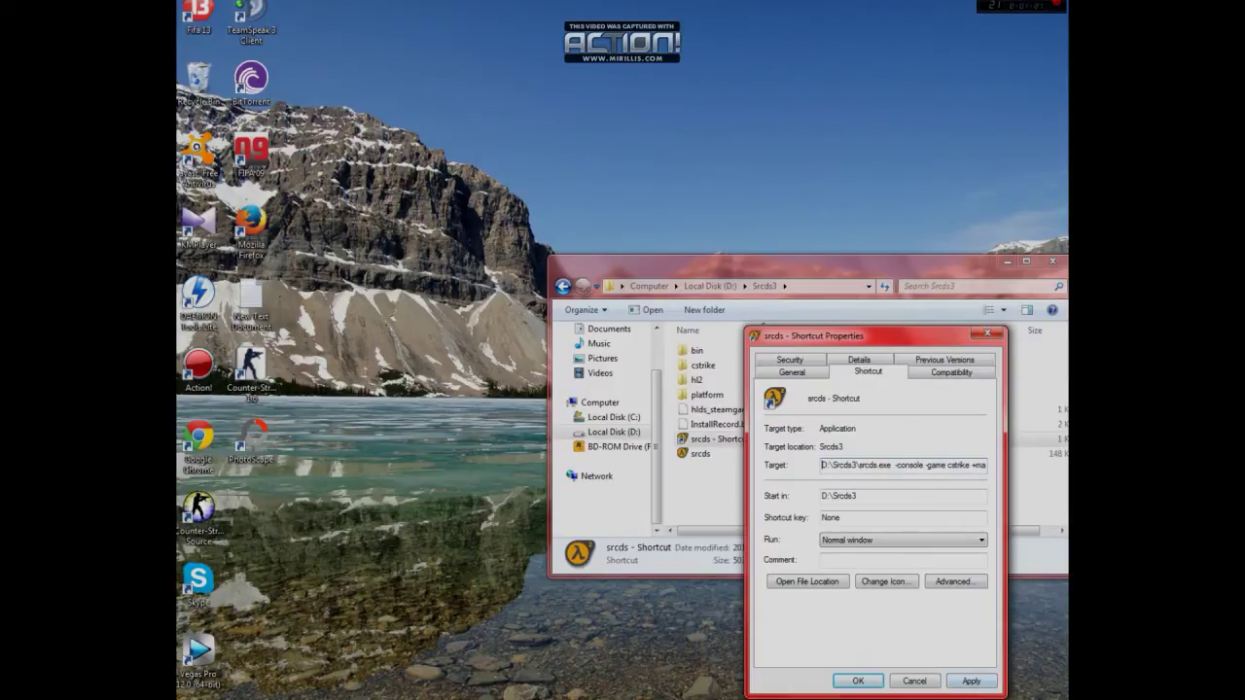
left_click(970, 680)
left_click(858, 681)
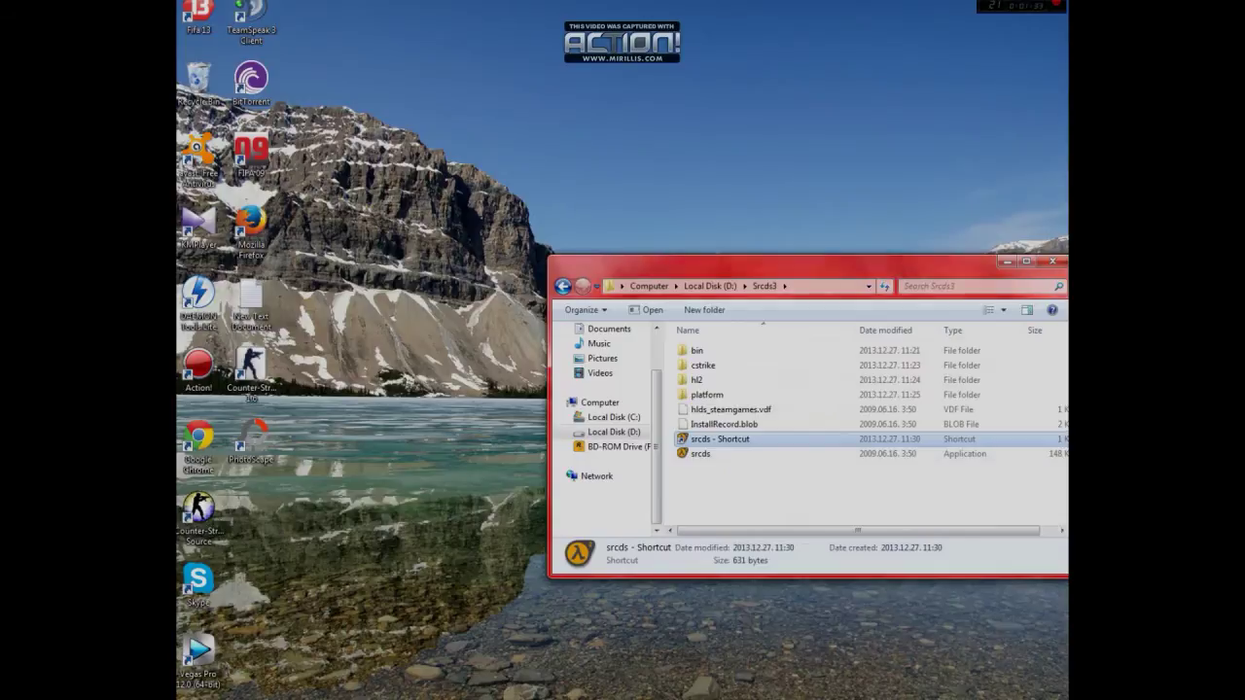
Launch the dedicated server from the srcds shortcut and dismiss the Windows Firewall alert without allowing access.
key("Return")
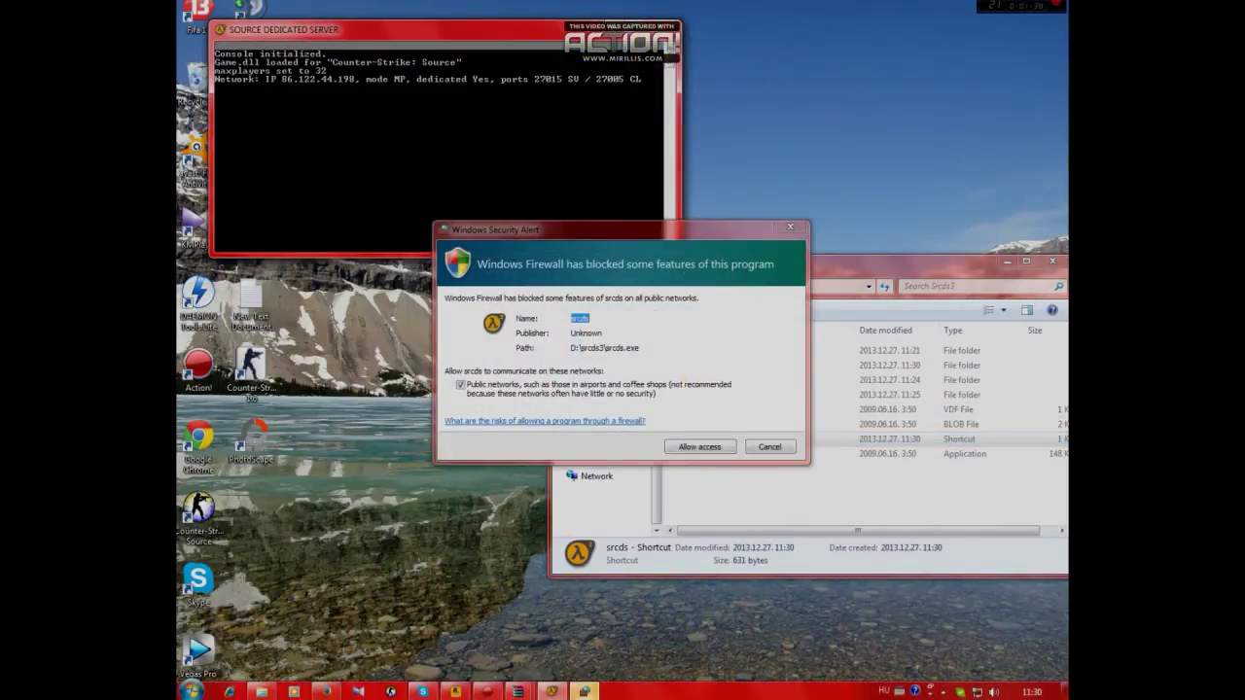
left_click(771, 447)
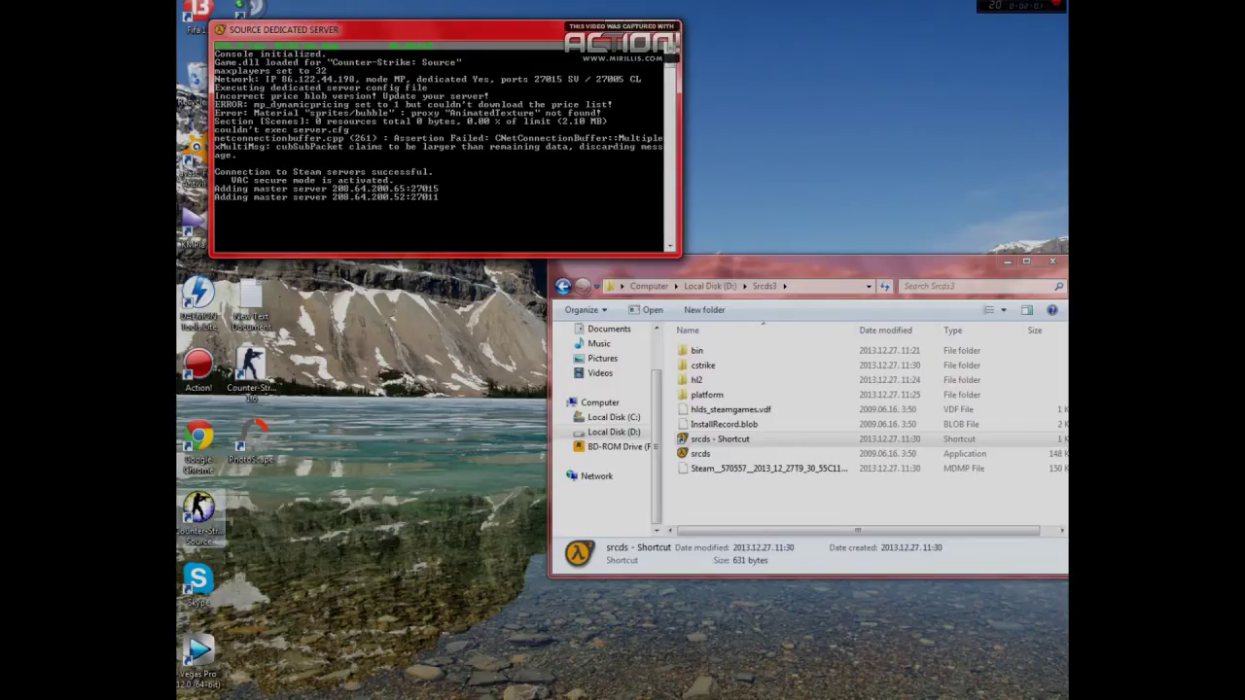
Switch to Counter-Strike: Source, try to join the 32-player de_dust2 LAN server, and close the dedicated server console.
left_click(199, 513)
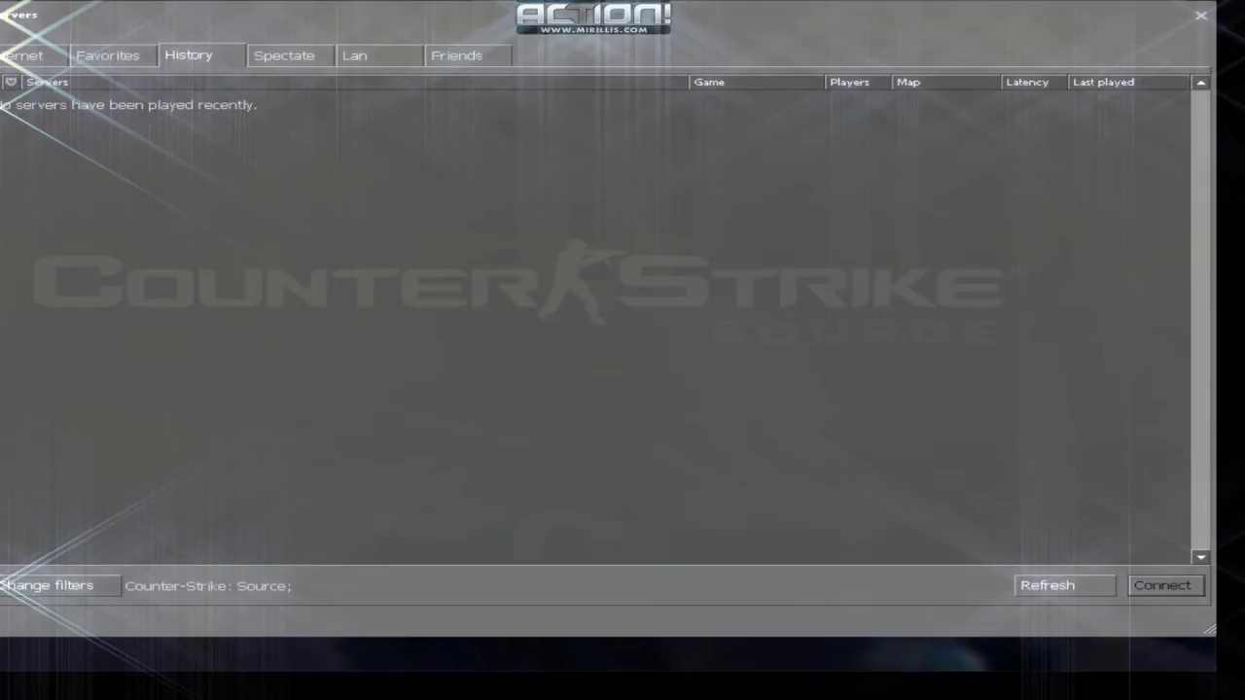
left_click(375, 50)
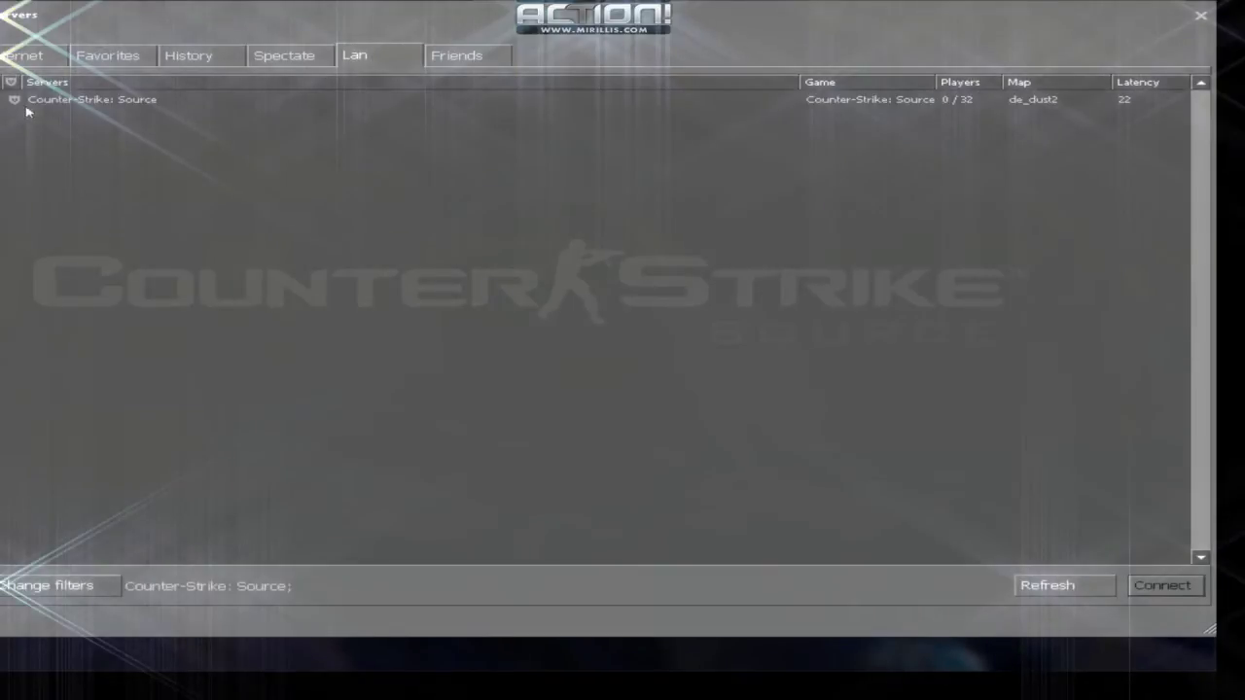
left_click(136, 100)
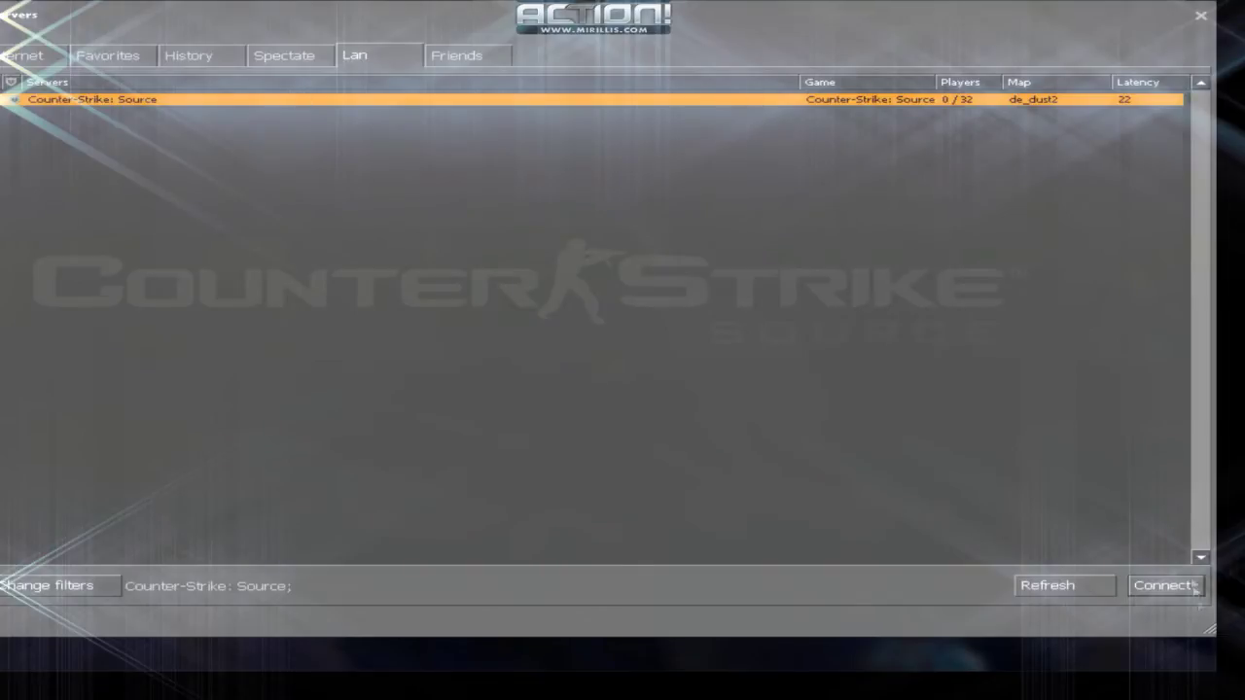
left_click(1162, 585)
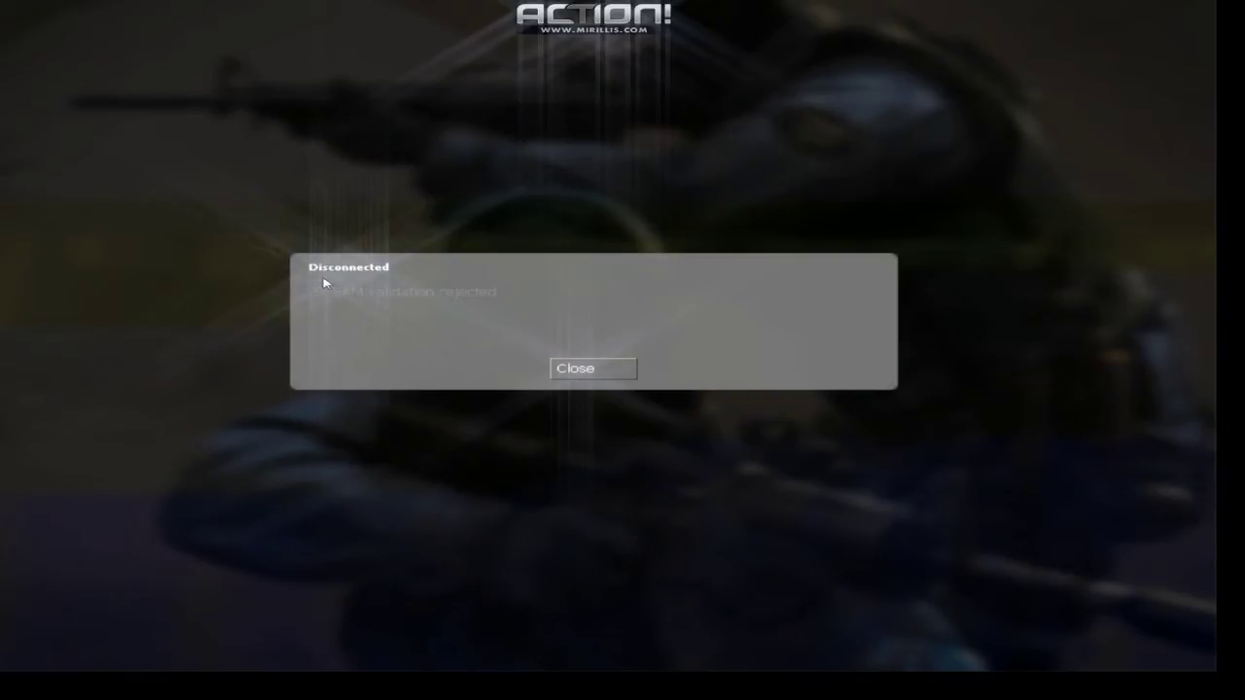
left_click(587, 374)
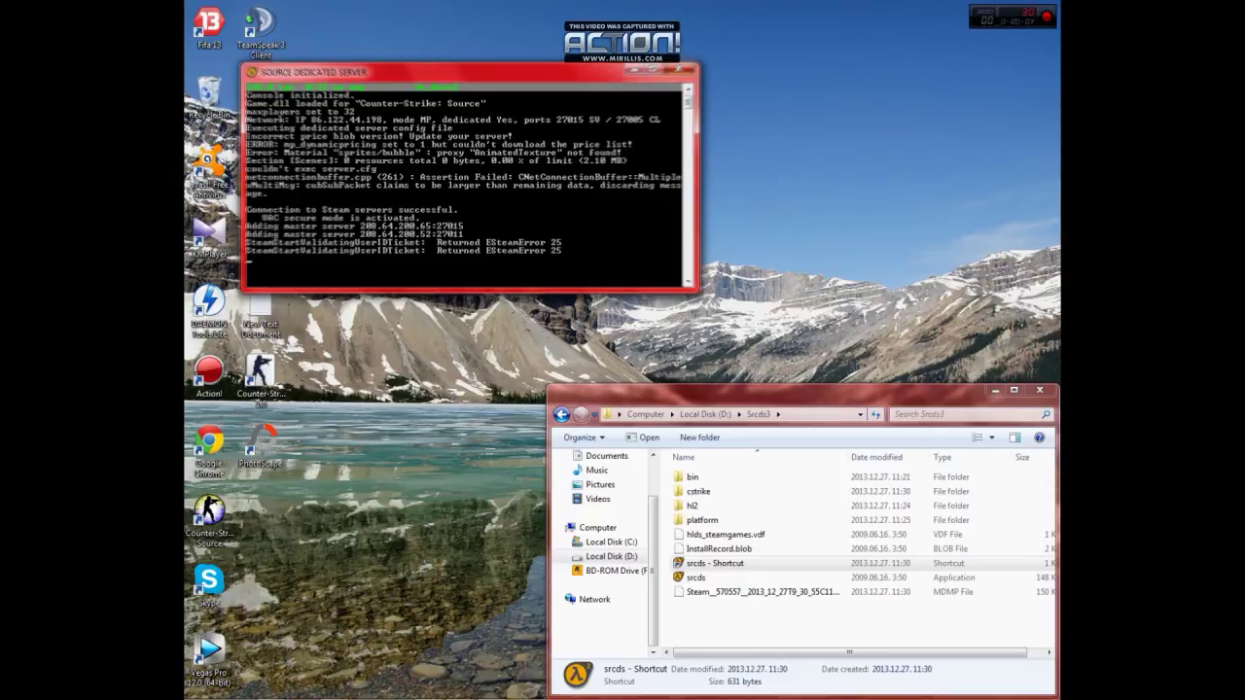
left_click(680, 68)
Open the srcdsnonsteam archive from the Downloads folder and select its Steam.dll and rev.ini files.
left_click_drag(652, 559, 652, 510)
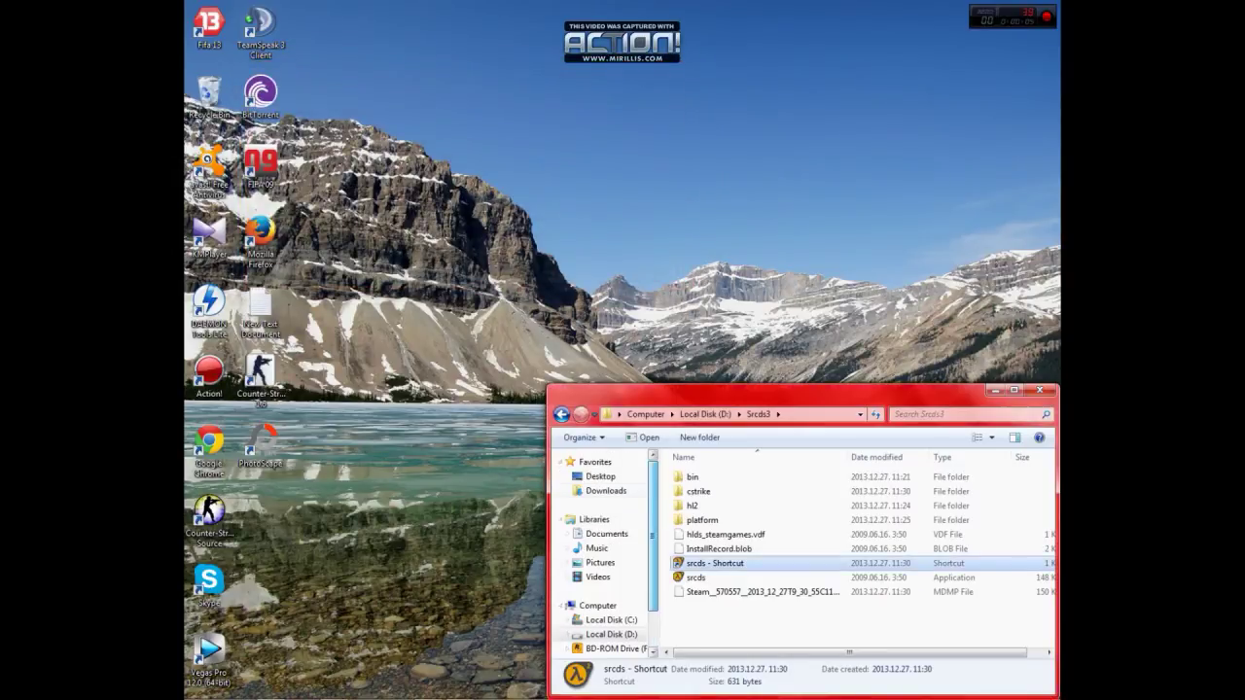
left_click(606, 491)
left_click(606, 490)
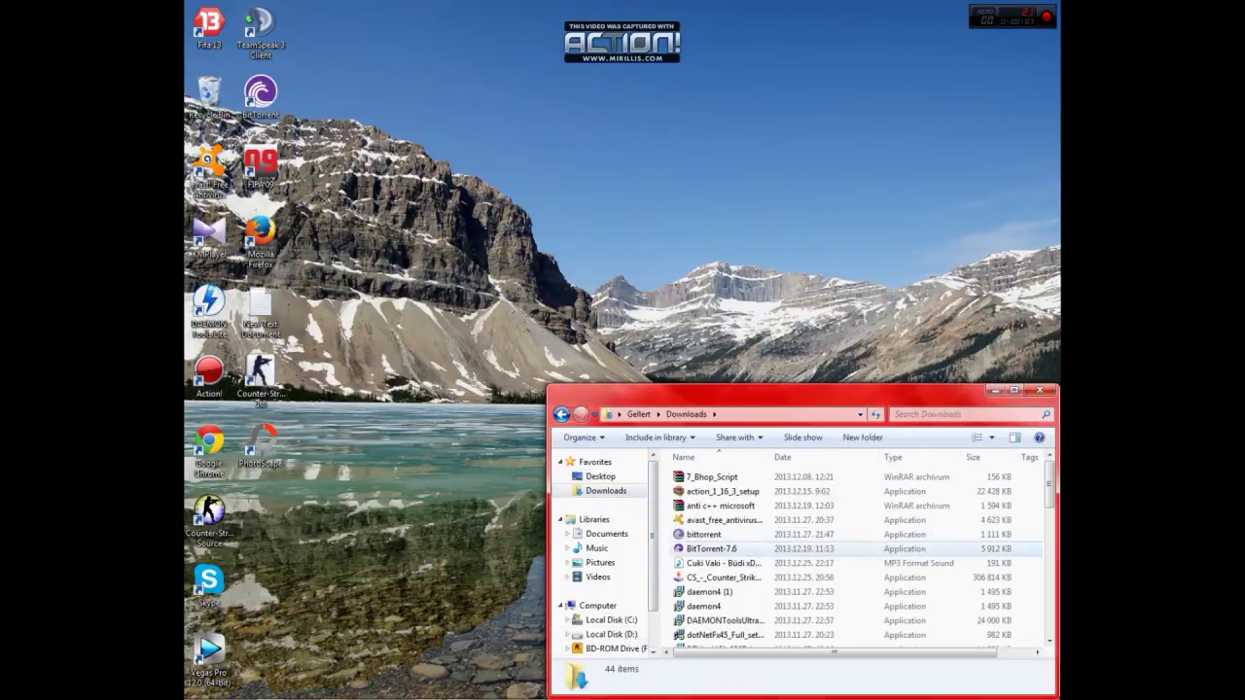
scroll(739, 549, "down", 5)
scroll(739, 551, "down", 7)
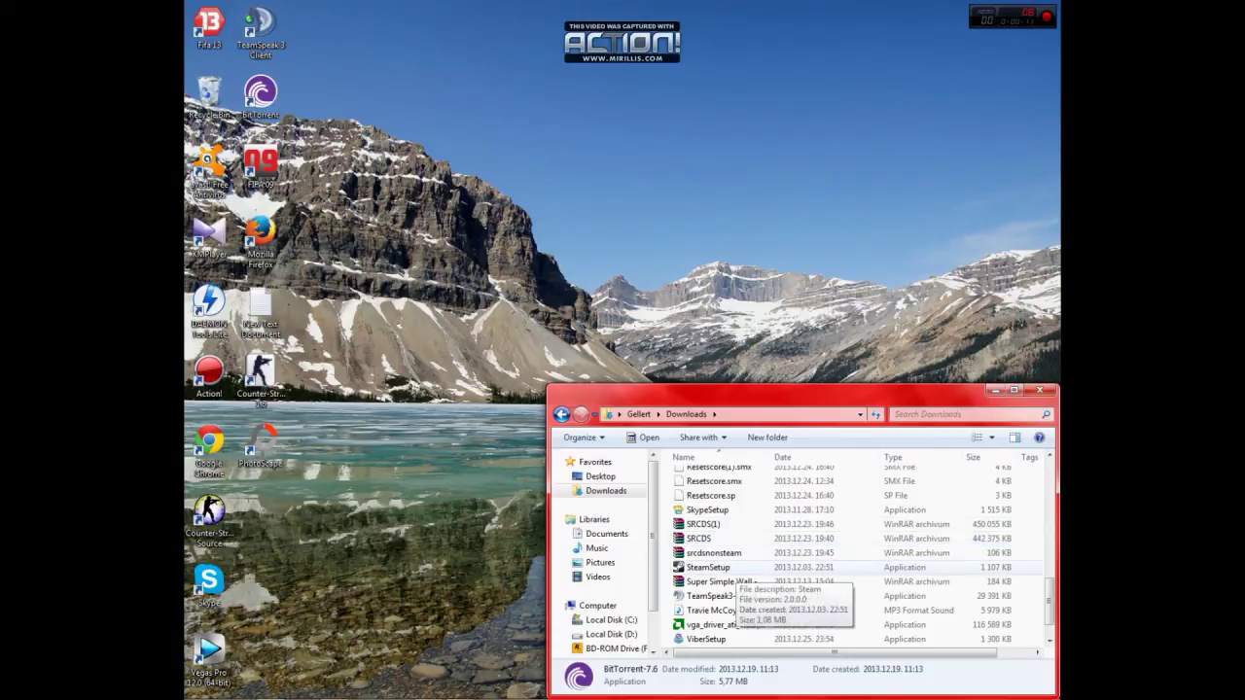
left_click(720, 552)
double_click(719, 552)
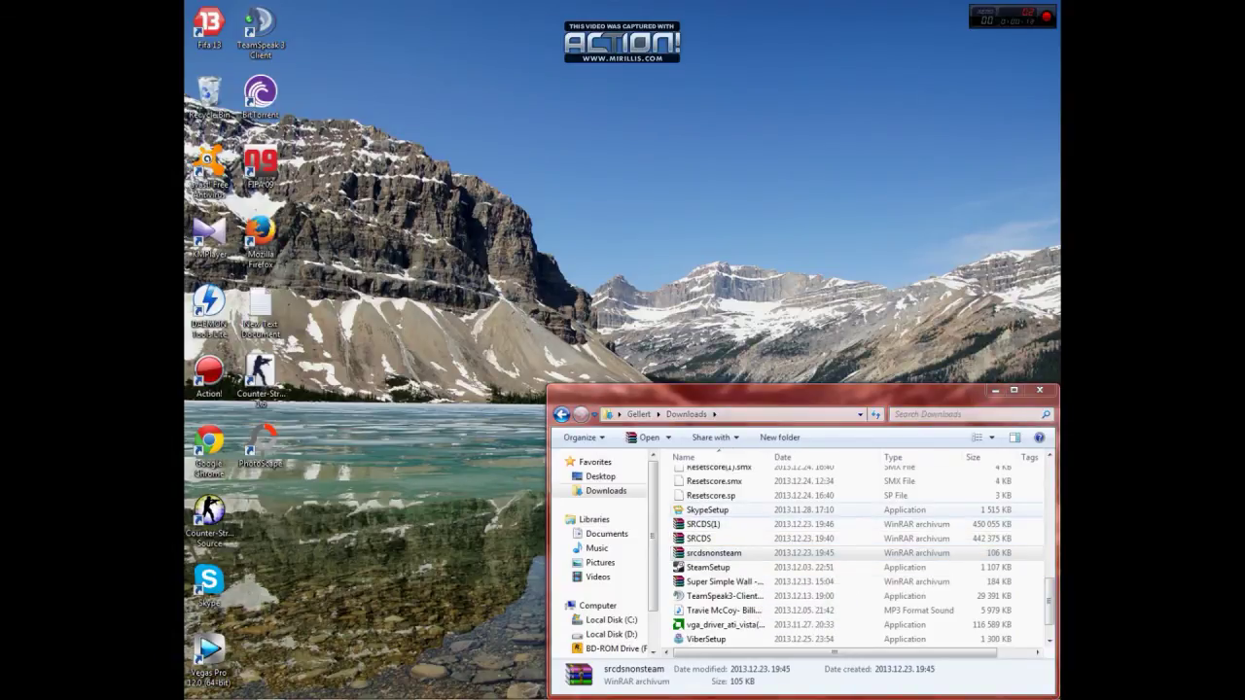
key("ctrl+a")
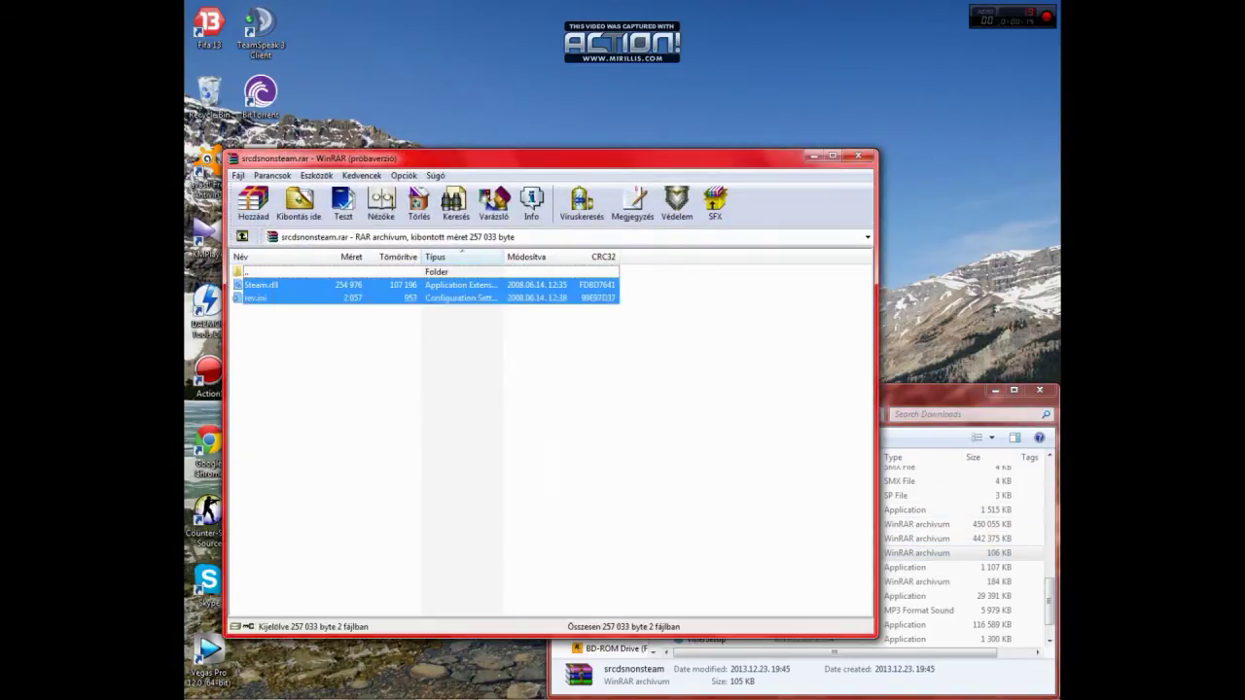
Extract Steam.dll and rev.ini from the srcdsnonsteam archive into the Srcds3 folder on Local Disk (D:).
left_click(928, 392)
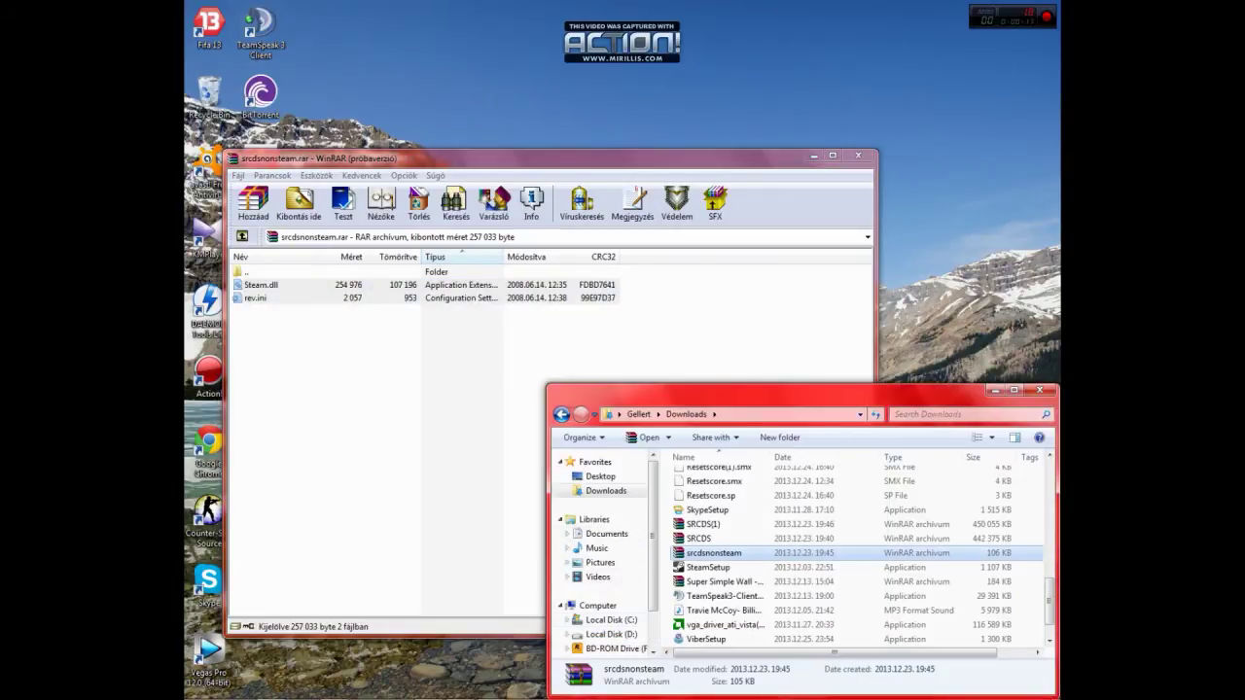
left_click(612, 634)
scroll(605, 554, "down", 2)
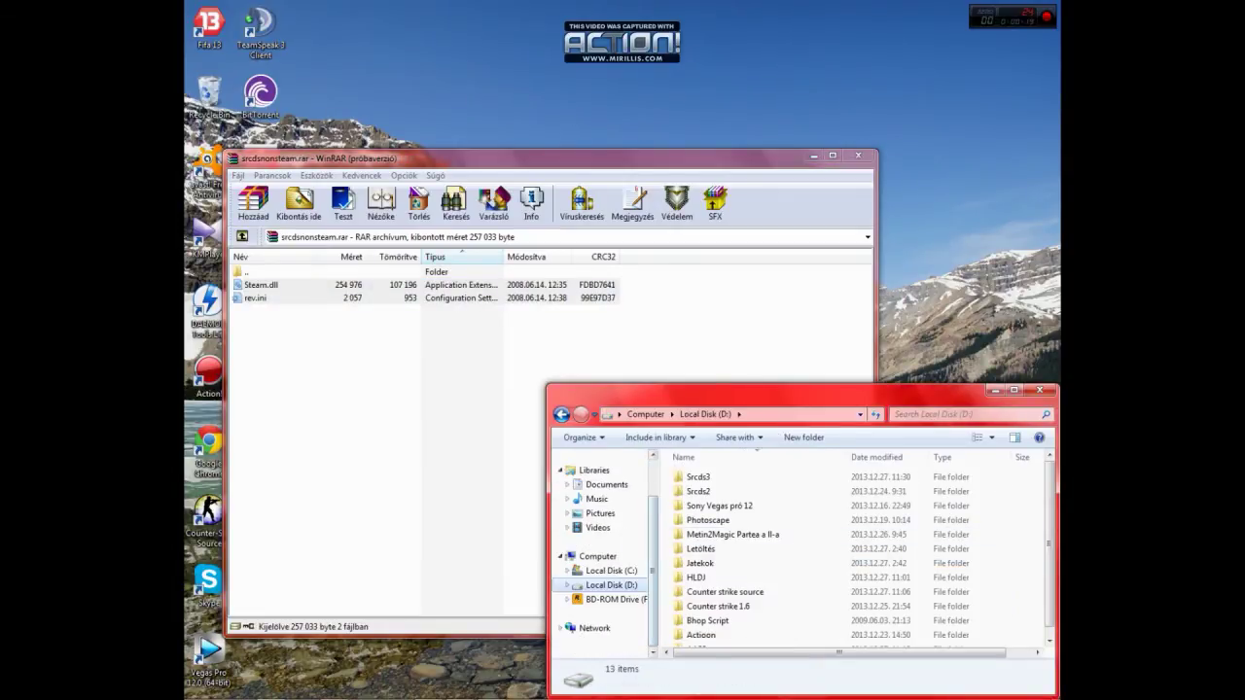
double_click(698, 476)
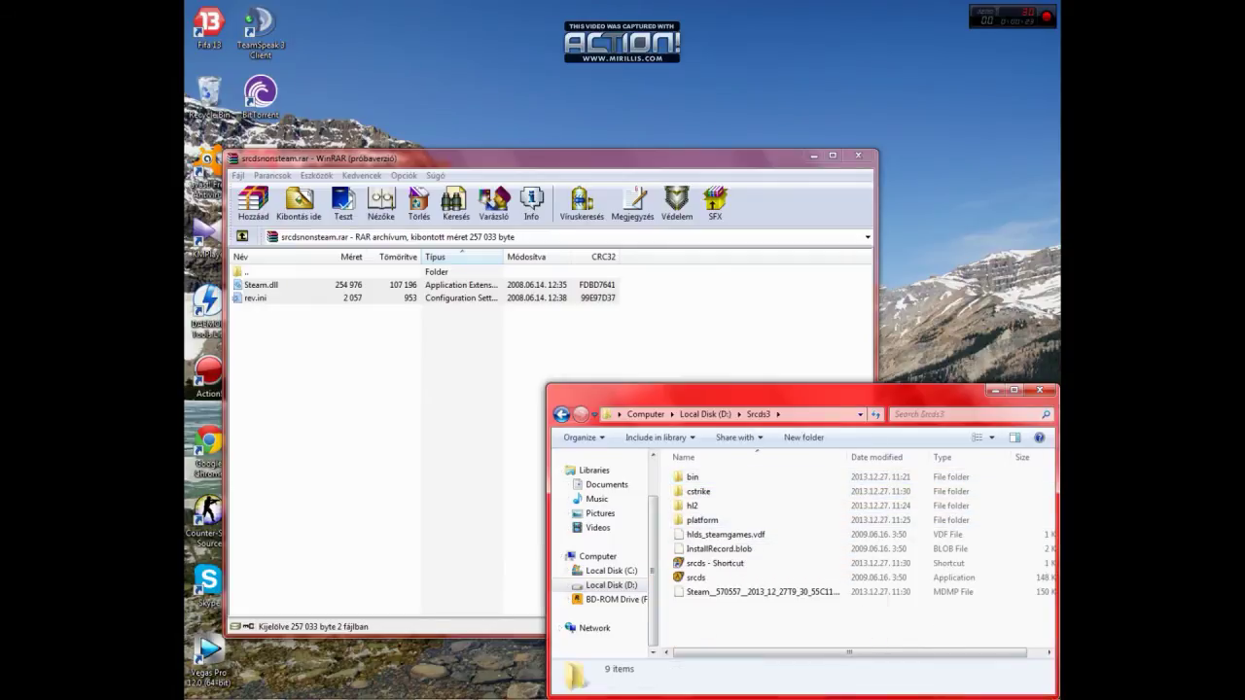
left_click(262, 286)
left_click_drag(262, 286, 958, 615)
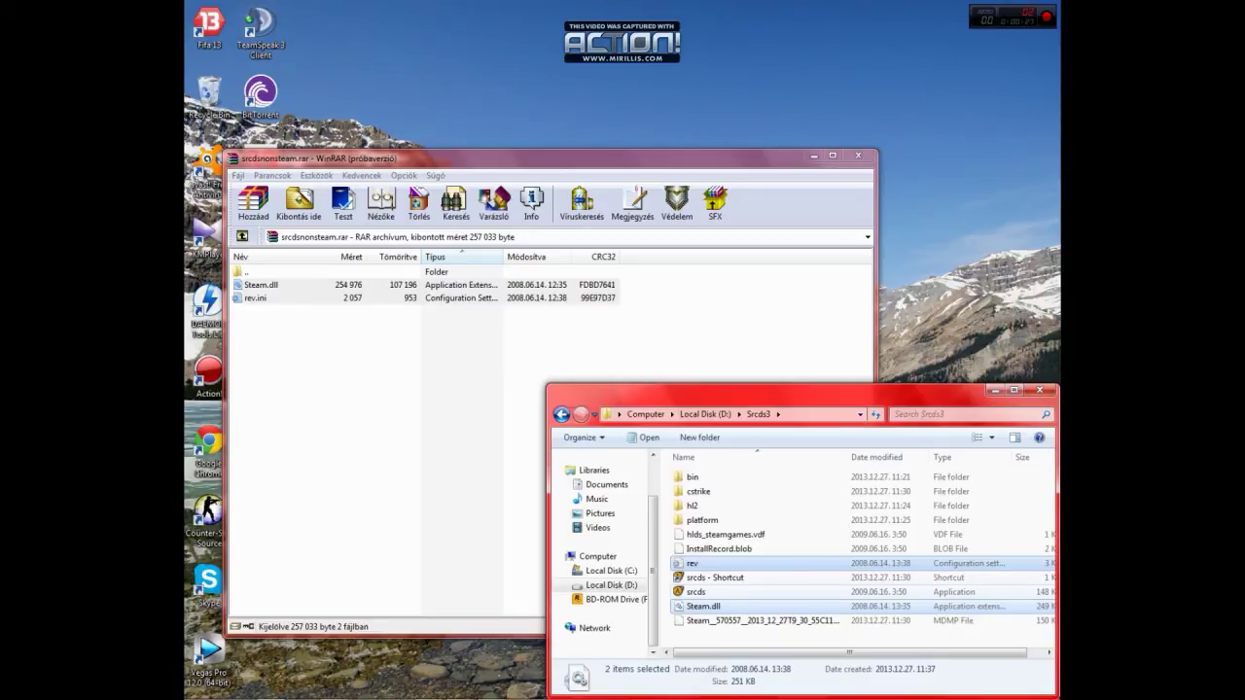
Launch the dedicated server from the srcds shortcut in Srcds3 and close the srcdsnonsteam archive window.
left_click(714, 577)
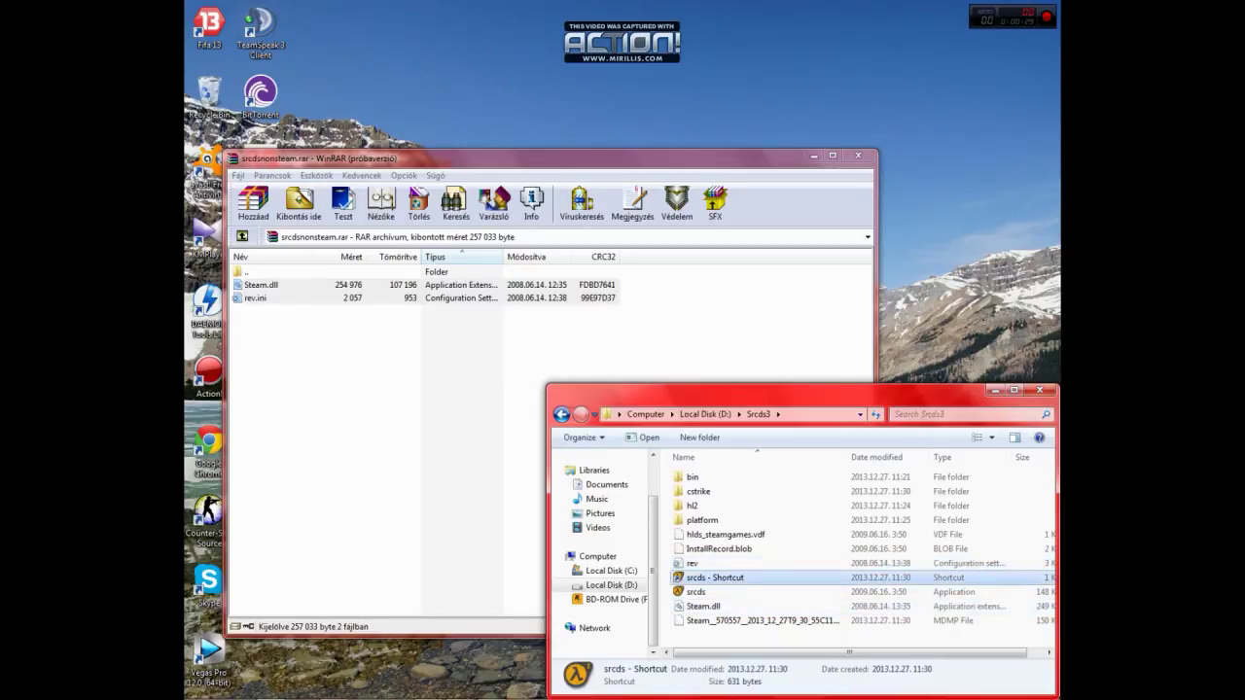
key("Return")
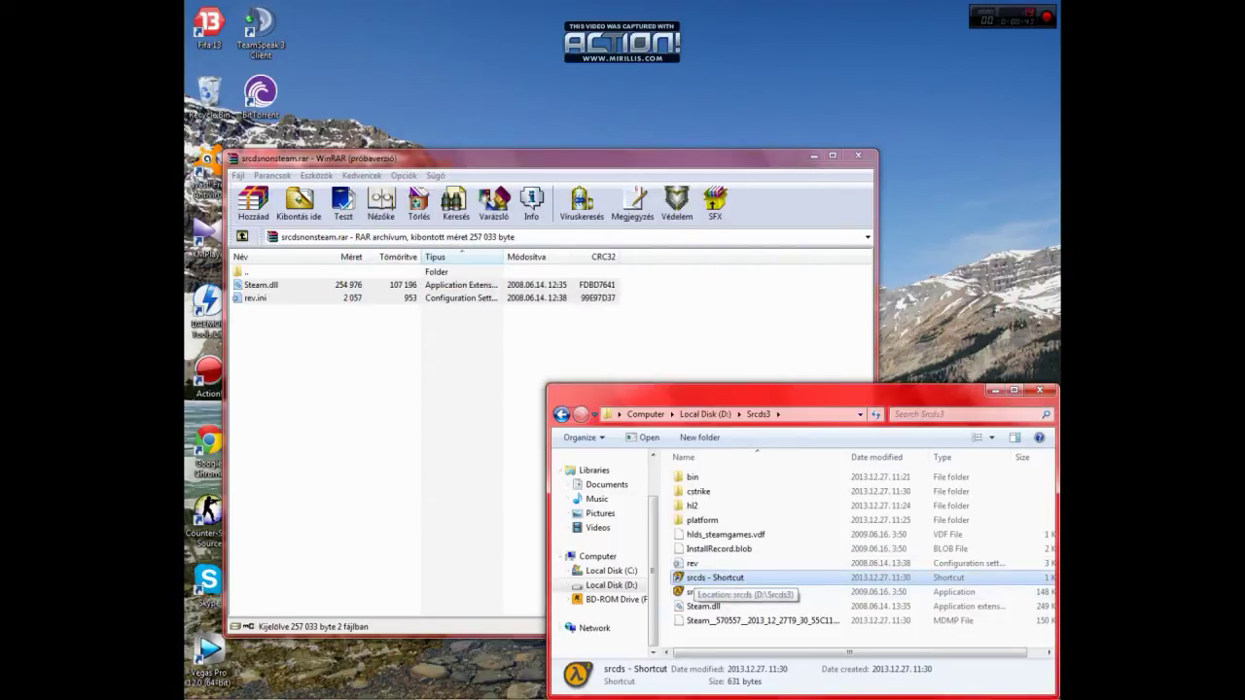
double_click(715, 578)
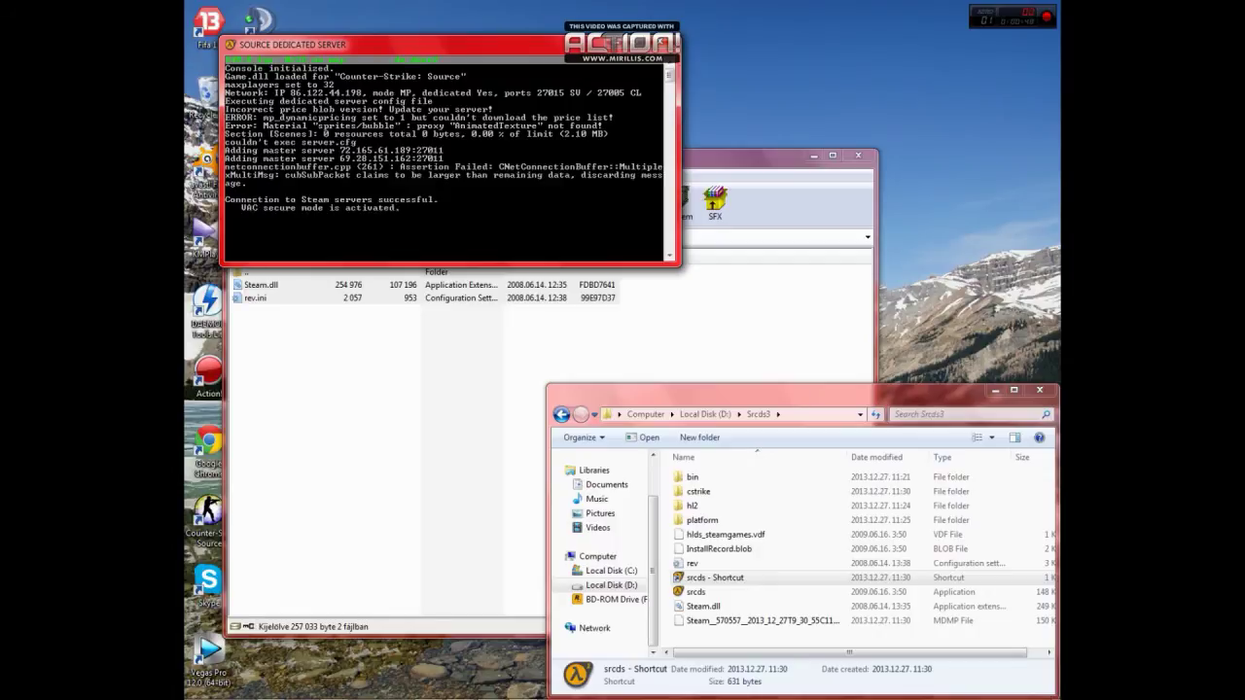
left_click(858, 155)
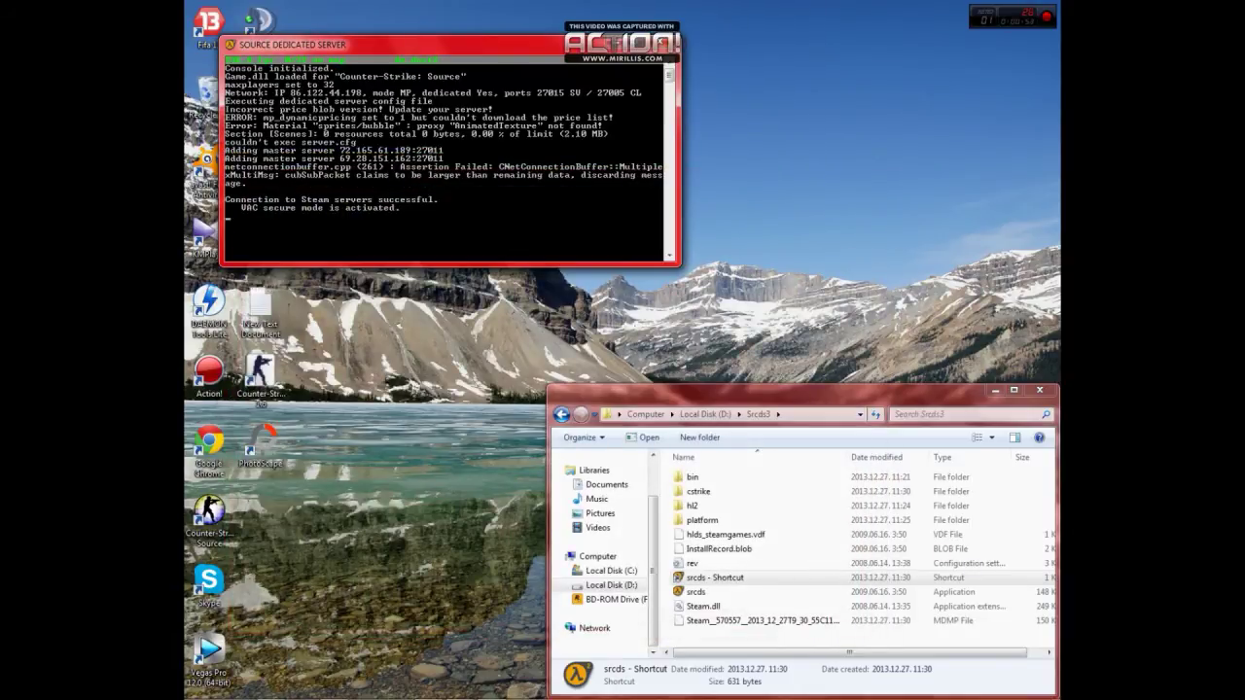
Switch to Counter-Strike: Source and connect to the 32-player de_dust2 server in the LAN server list.
left_click(208, 514)
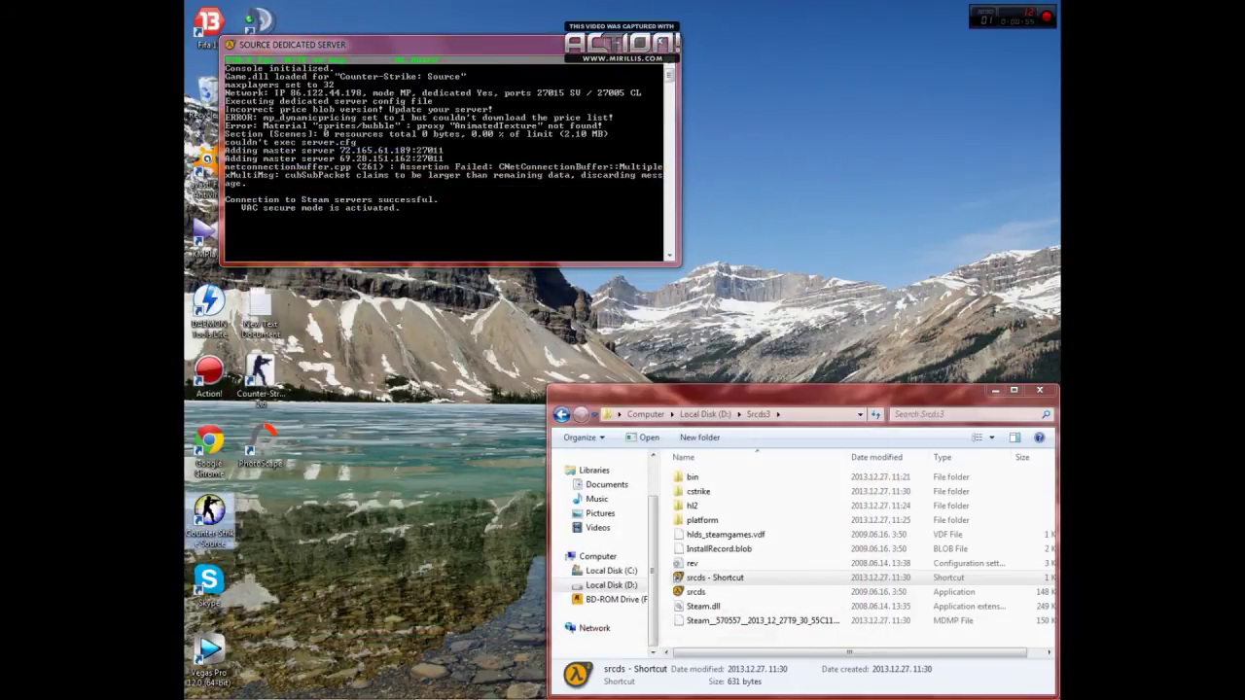
double_click(208, 513)
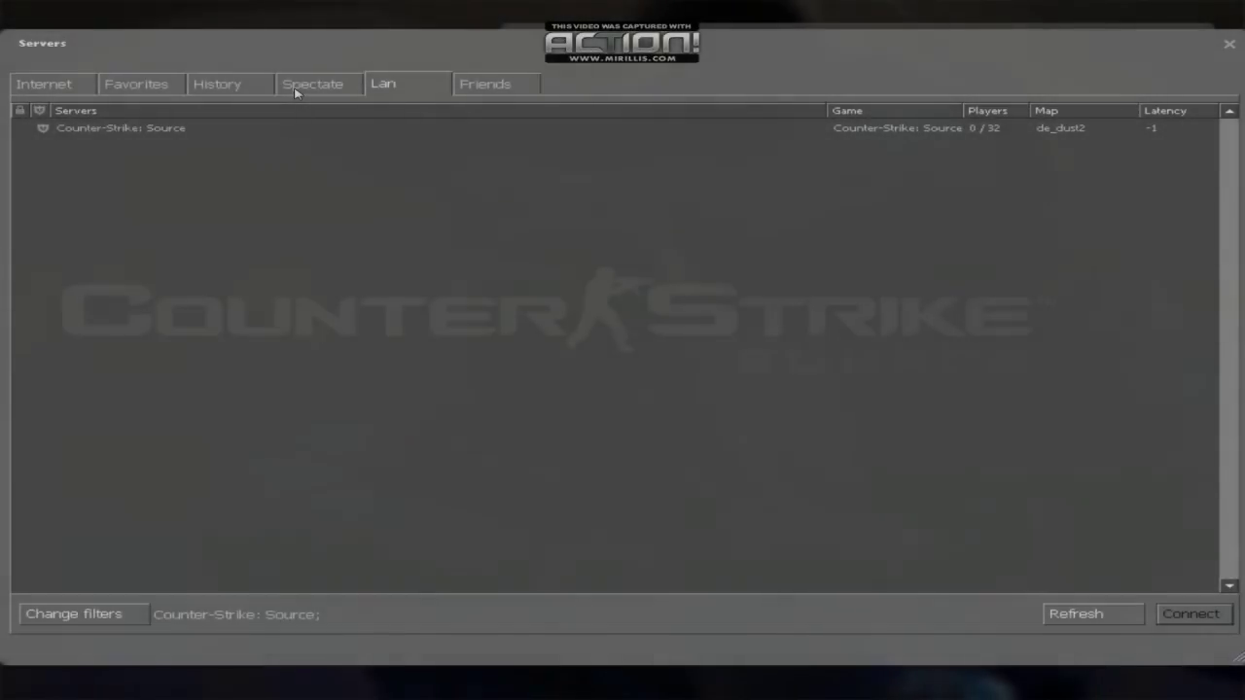
left_click(354, 132)
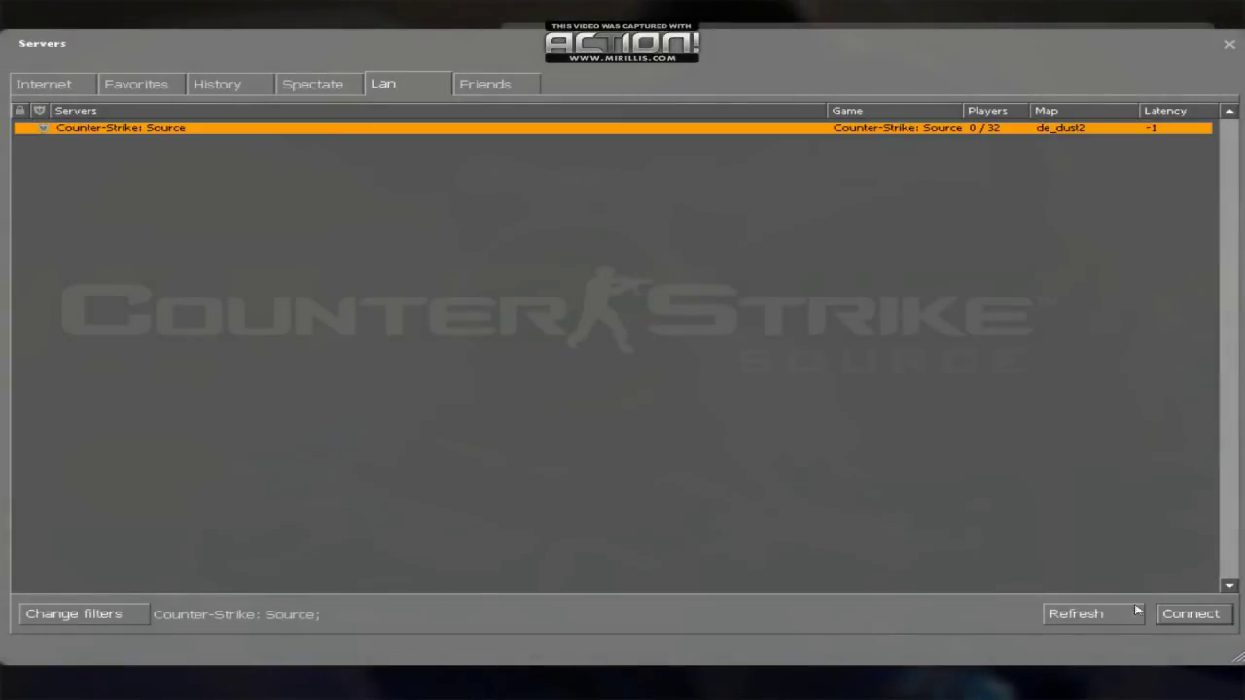
left_click(1200, 615)
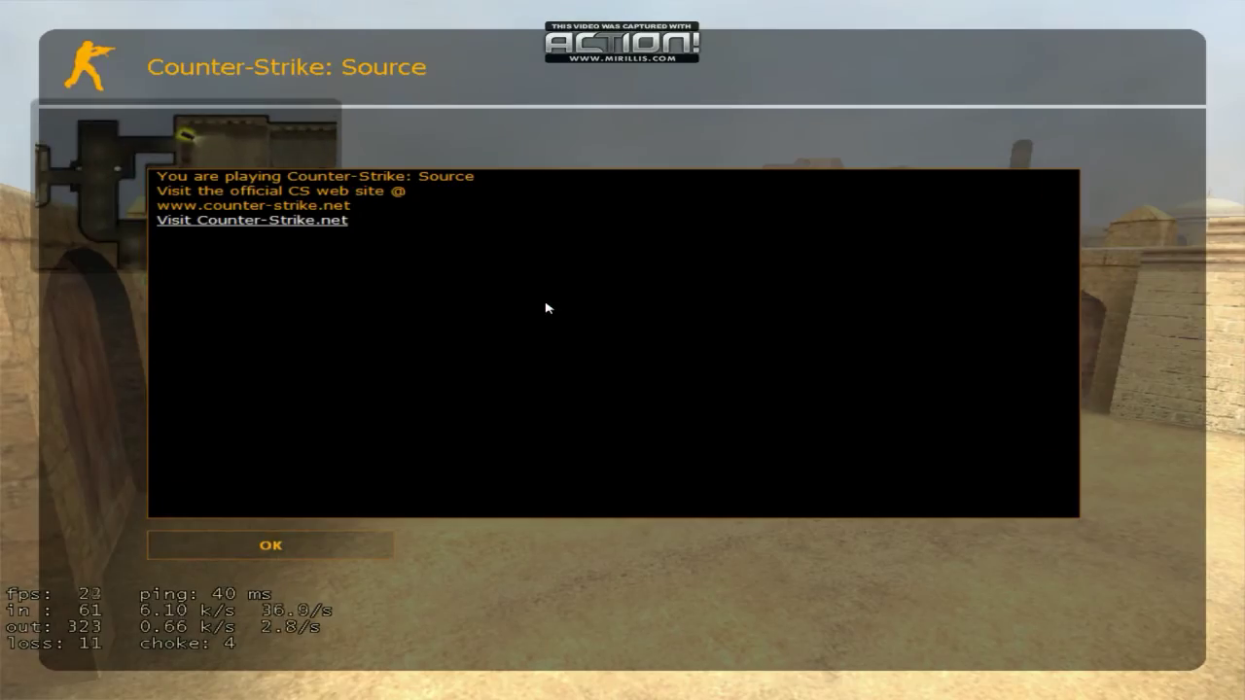
Accept the server's welcome message, join the Counter-Terrorist force, and buy a Desert Eagle pistol.
left_click(269, 544)
key("2")
key("2")
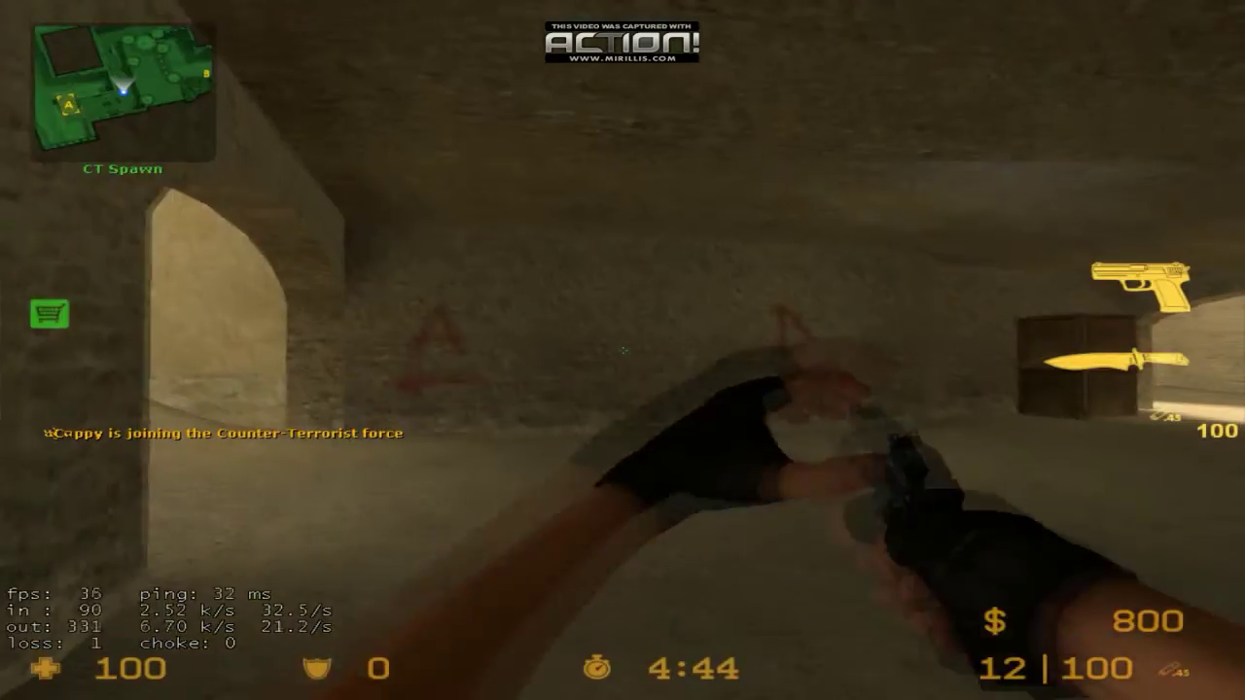
key("b")
key("1")
key("4")
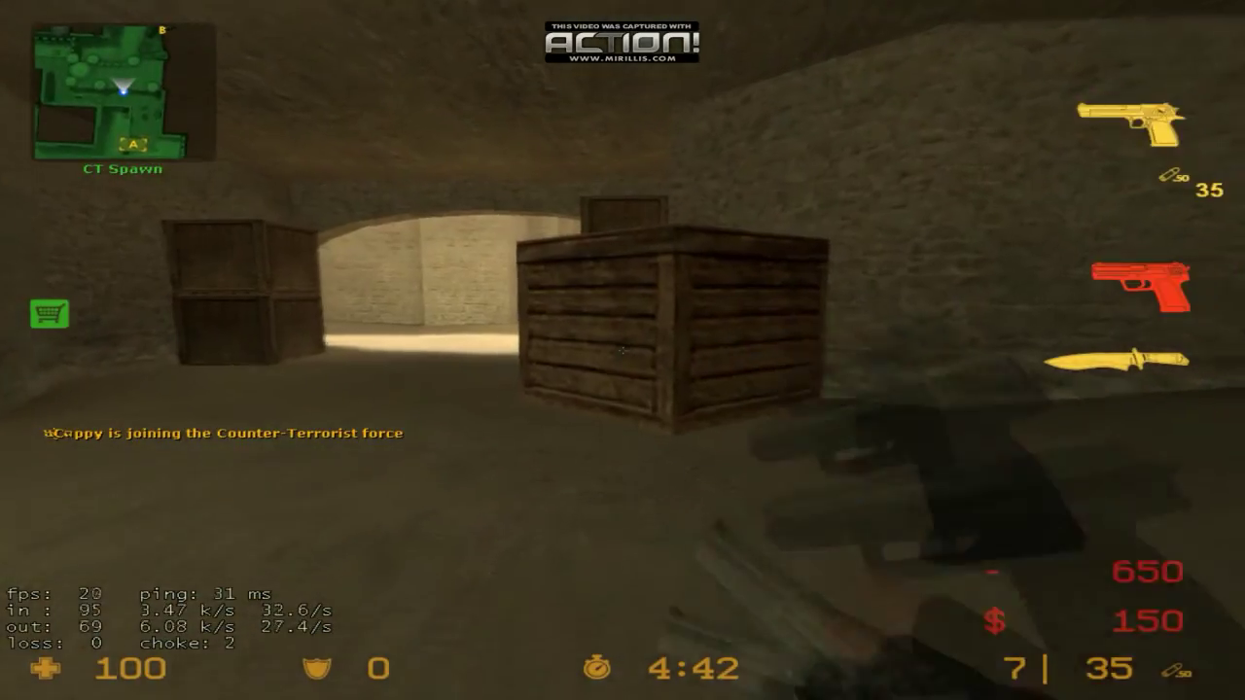
Run from CT Spawn to Bombsite B, switching between knife and pistol and firing a test shot.
key("w")
key("3")
key("q")
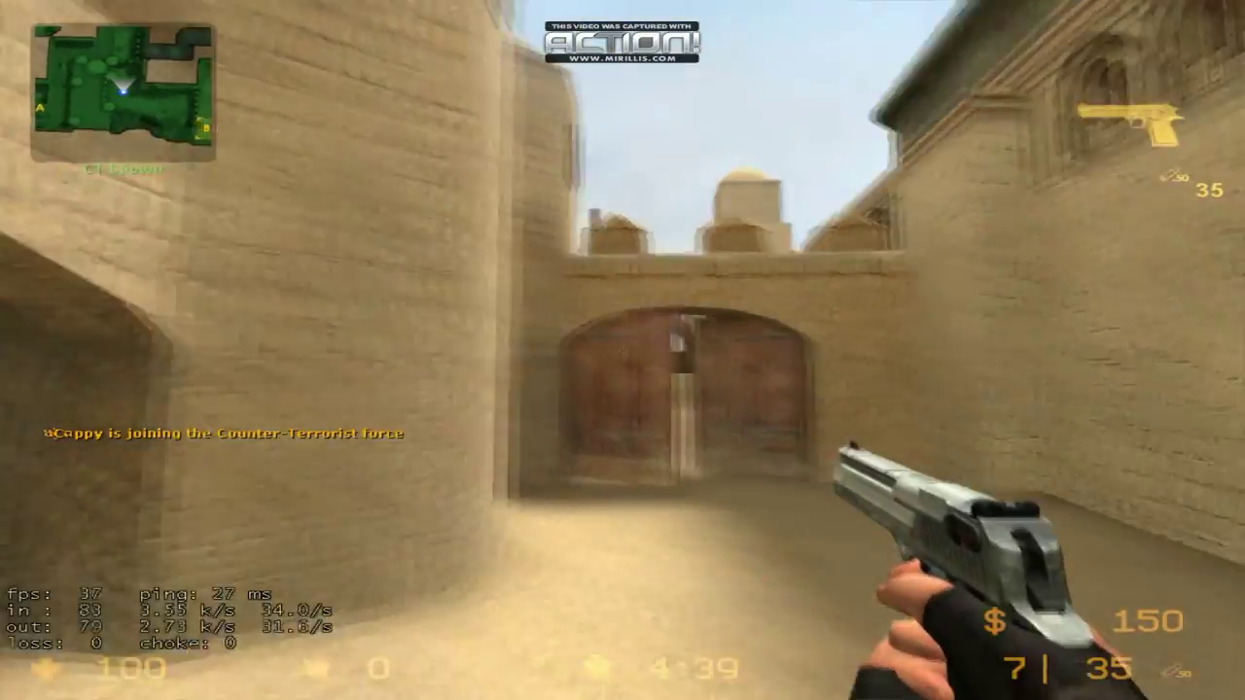
left_click(622, 350)
key("3")
key("q")
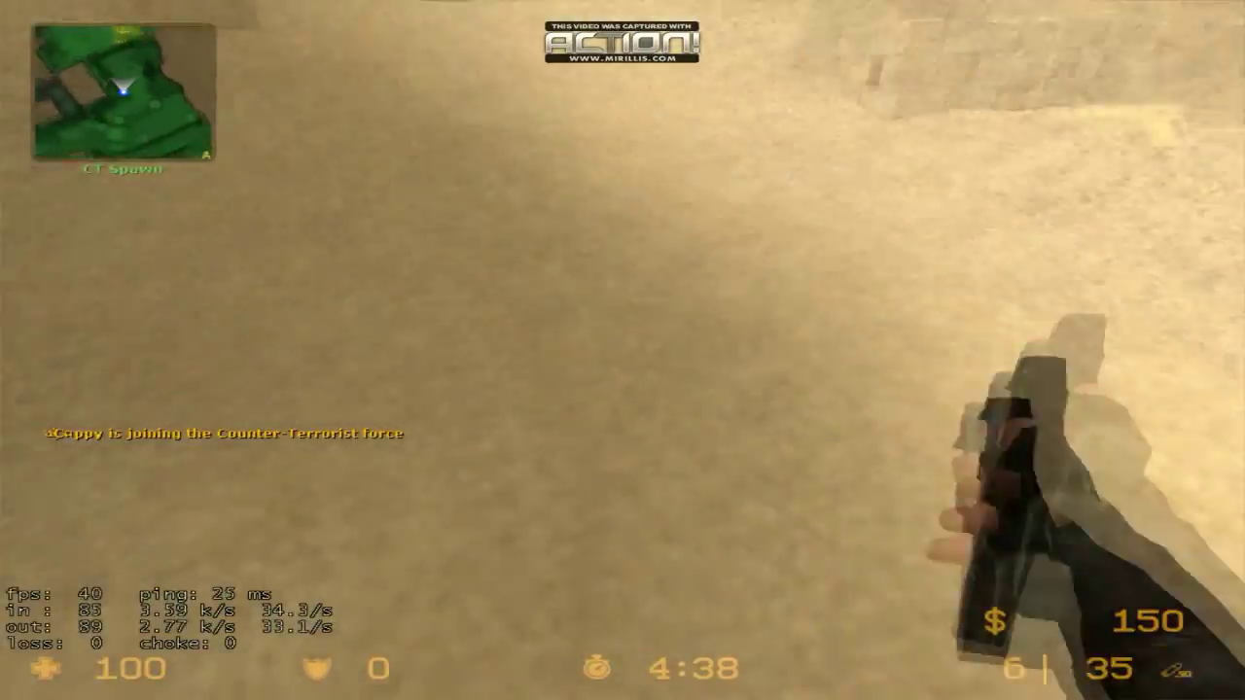
key("w")
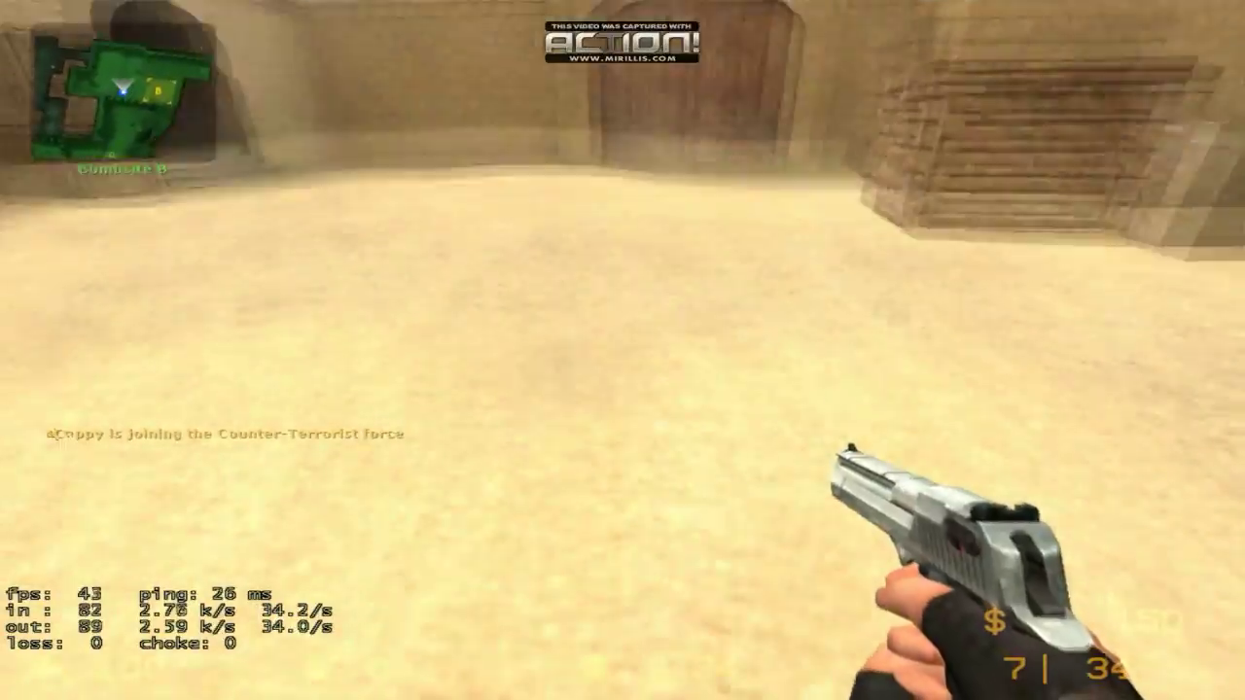
Equip the knife, check the scoreboard, and walk from Bombsite B into the tunnel.
key("3")
key("Tab")
key("w")
left_click(622, 350)
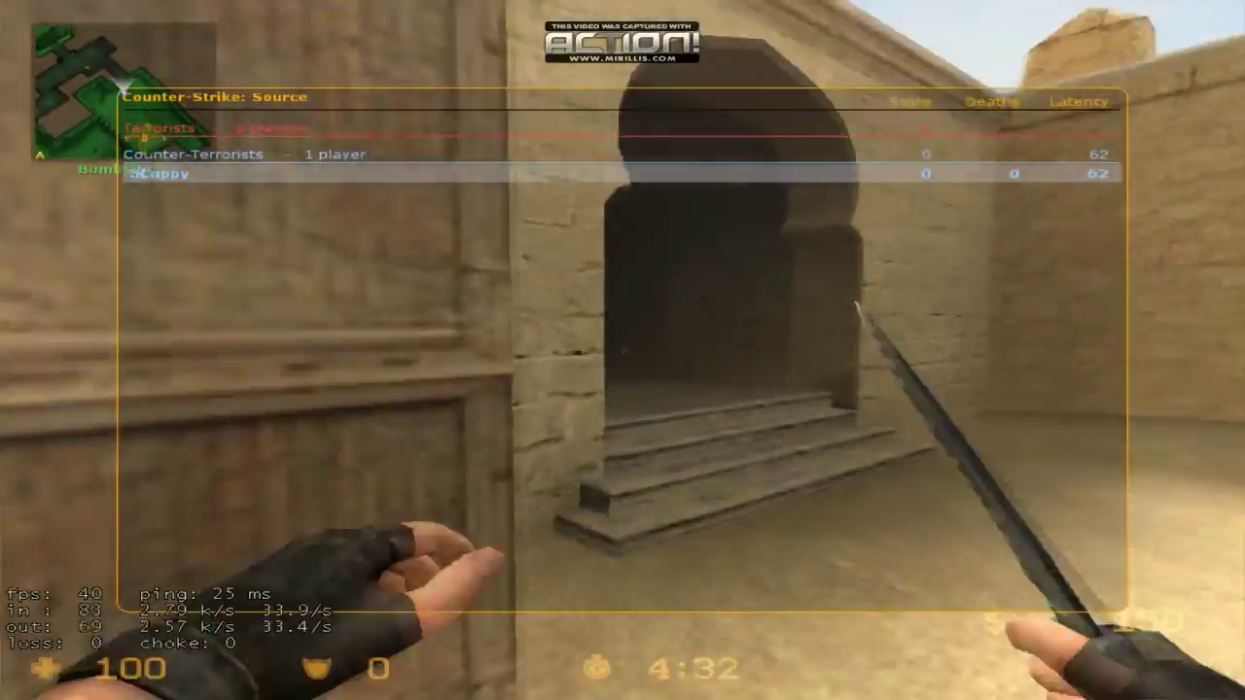
left_click(622, 350)
key("w")
key("w")
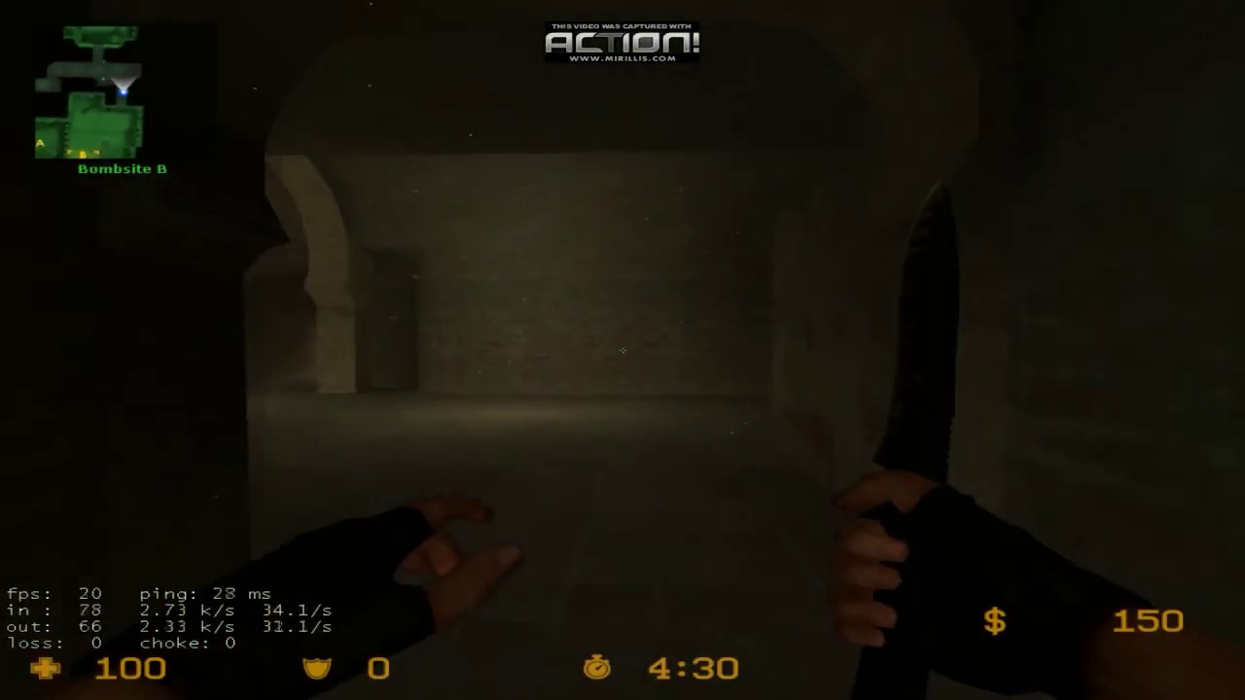
key("w")
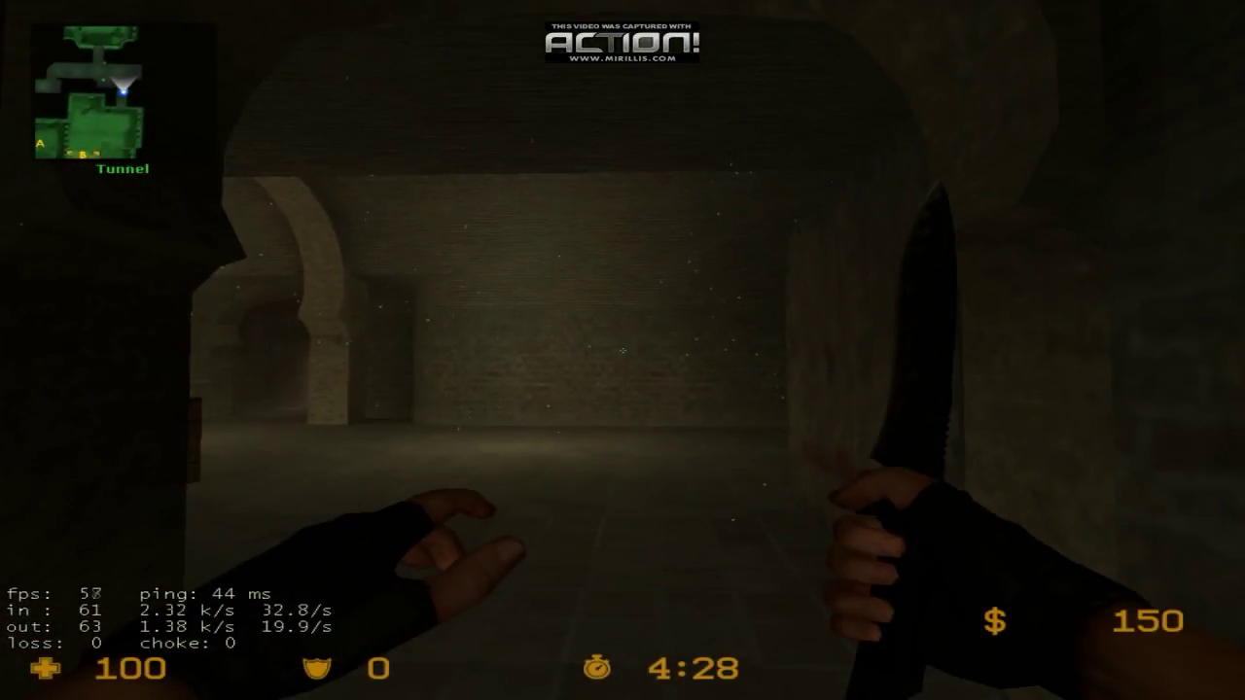